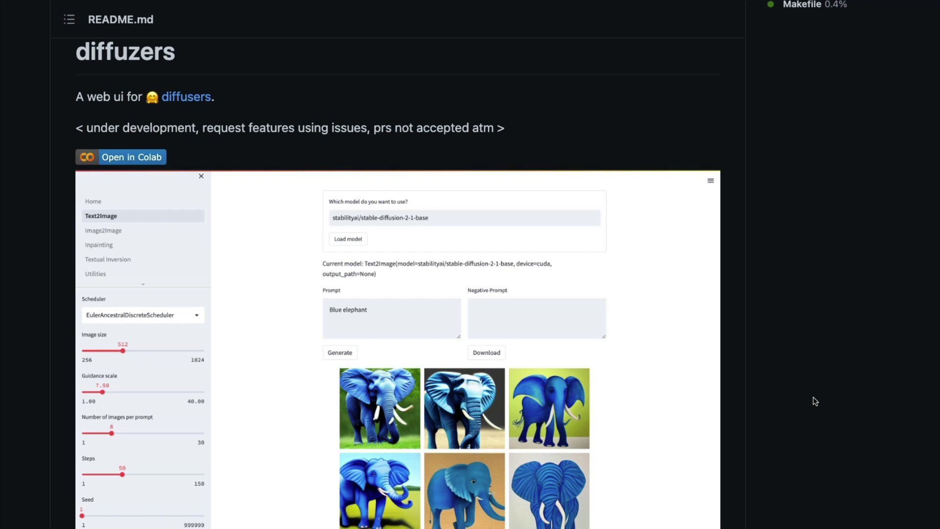
Highlight the diffuzers heading, then scroll the README to the Features list (text to image through gfpgan)
{"action": "double_click", "coordinate": [132, 56]}
{"action": "left_click", "coordinate": [135, 56]}
{"action": "double_click", "coordinate": [135, 55]}
{"action": "left_click", "coordinate": [139, 55]}
{"action": "scroll", "coordinate": [273, 119], "scroll_direction": "up", "scroll_amount": 15}
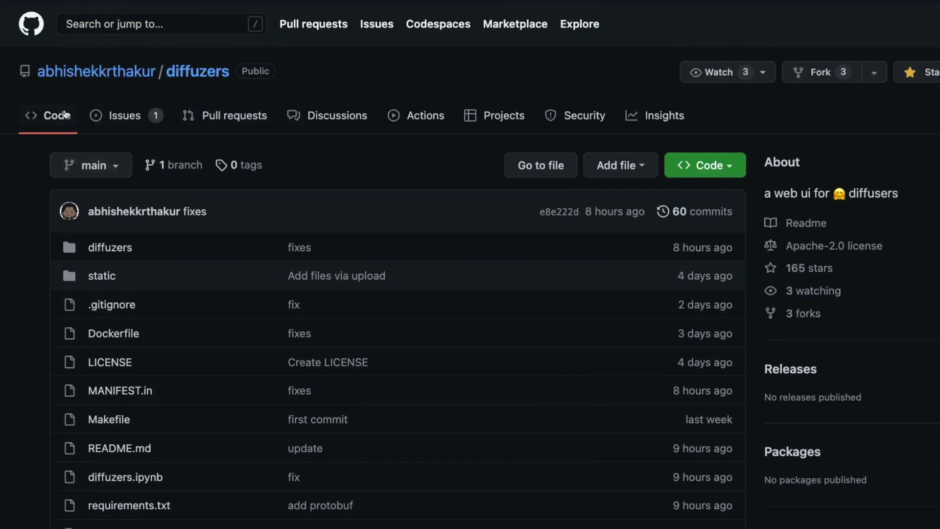
{"action": "scroll", "coordinate": [254, 250], "scroll_direction": "down", "scroll_amount": 15}
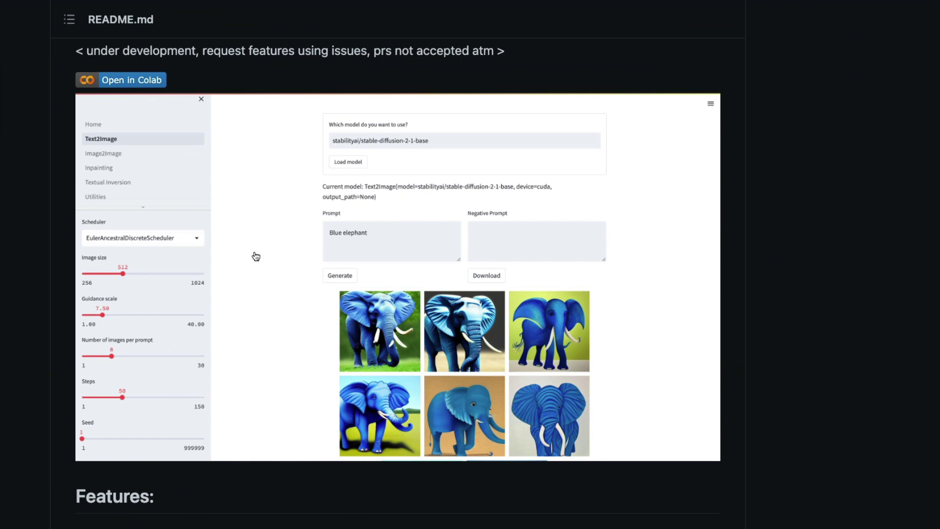
{"action": "scroll", "coordinate": [255, 256], "scroll_direction": "up", "scroll_amount": 2}
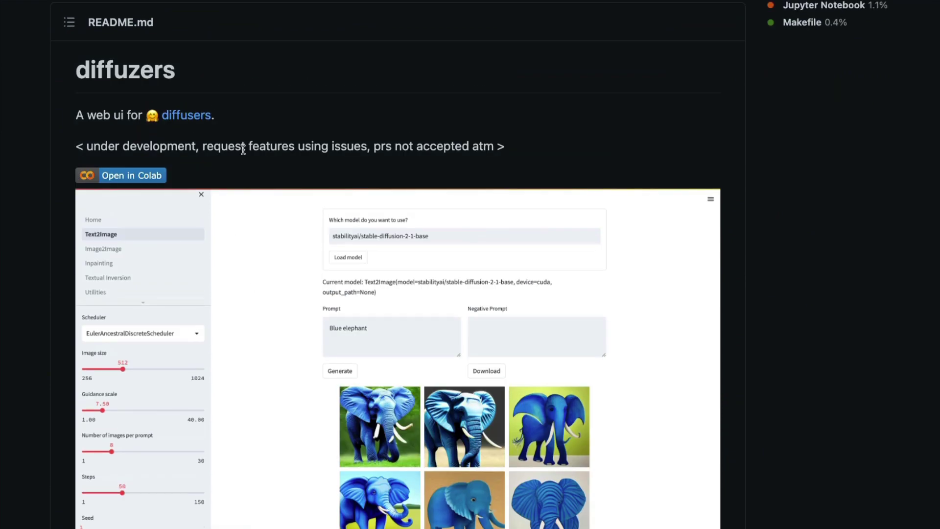
{"action": "scroll", "coordinate": [242, 237], "scroll_direction": "down", "scroll_amount": 7}
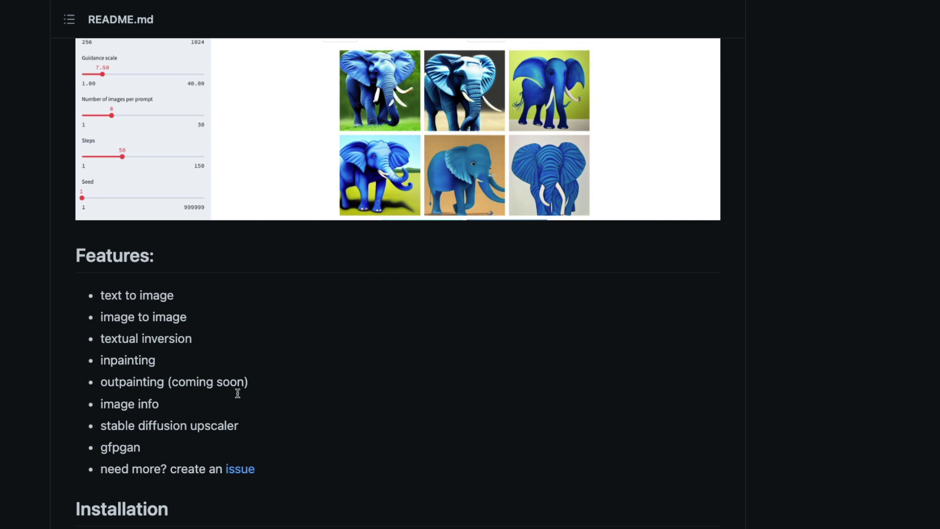
Highlight the outpainting, image info and upscaler feature bullets, then scroll back to the Open in Colab badge
{"action": "left_click_drag", "start_coordinate": [272, 437], "coordinate": [85, 390]}
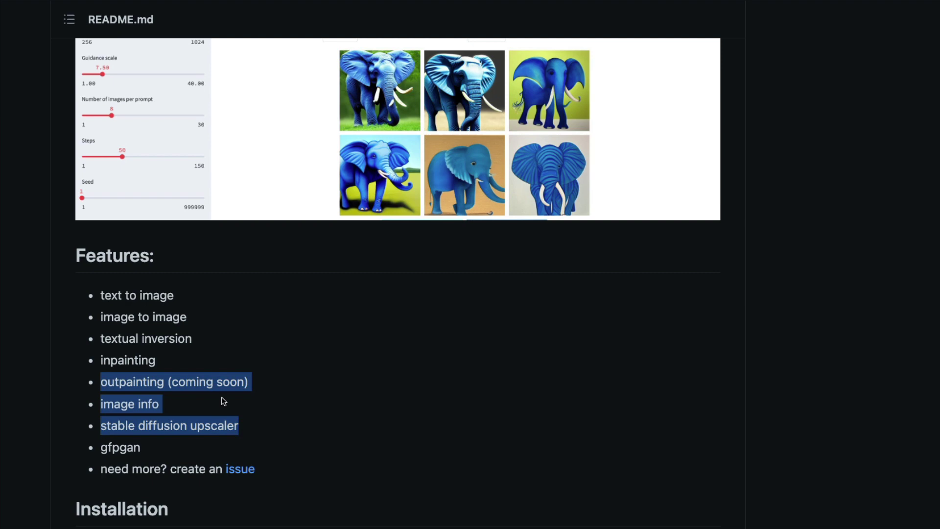
{"action": "scroll", "coordinate": [223, 400], "scroll_direction": "up", "scroll_amount": 6}
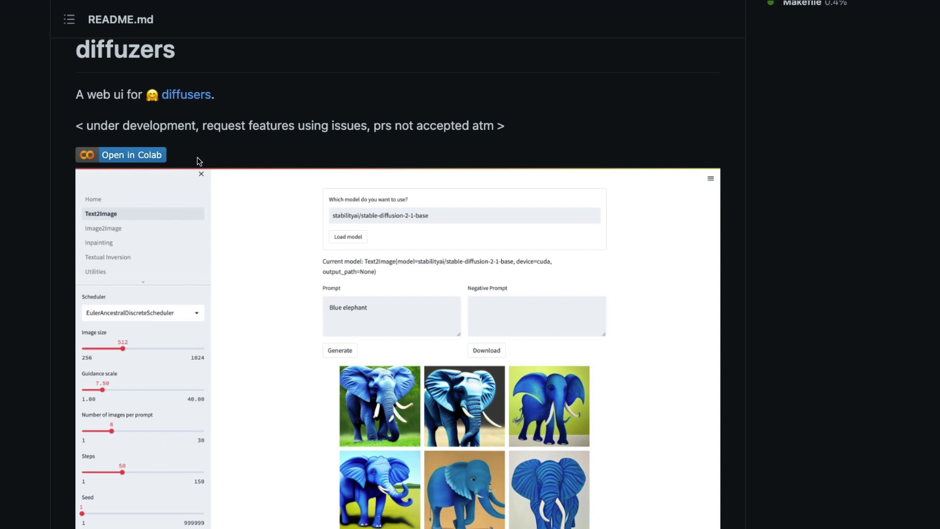
{"action": "scroll", "coordinate": [248, 162], "scroll_direction": "up", "scroll_amount": 15}
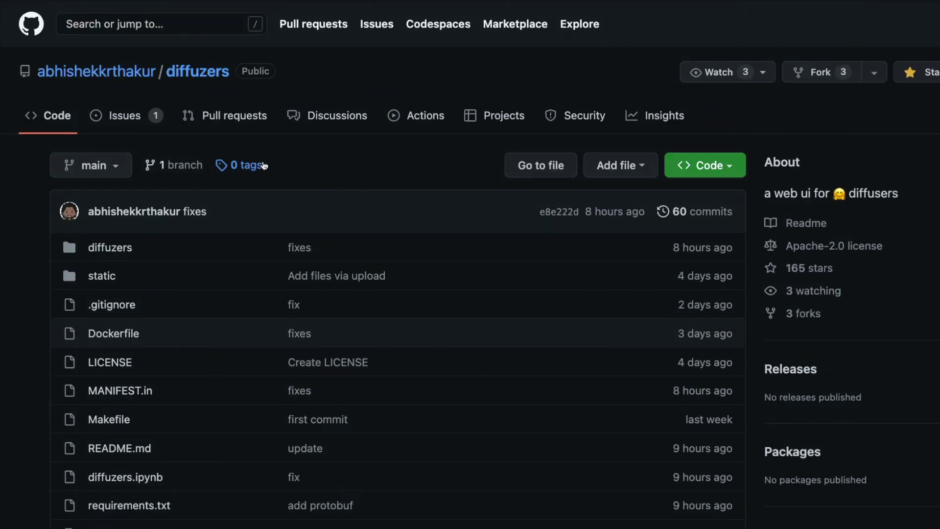
{"action": "scroll", "coordinate": [228, 235], "scroll_direction": "down", "scroll_amount": 10}
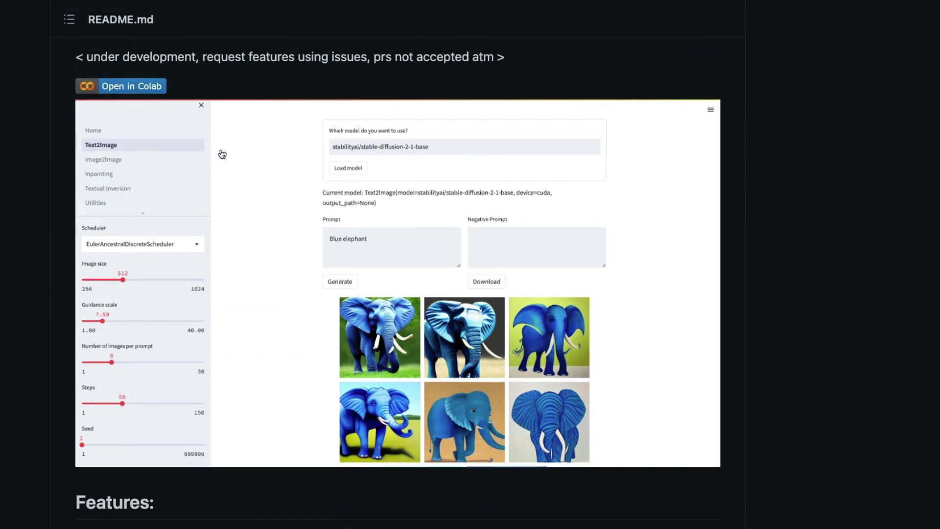
{"action": "scroll", "coordinate": [250, 253], "scroll_direction": "down", "scroll_amount": 1}
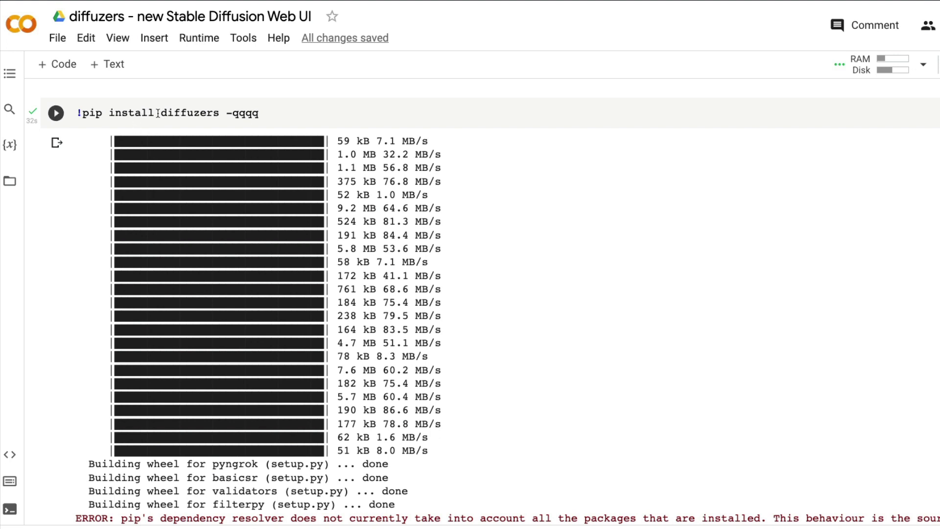
Point out the pip install diffuzers command and confirm the runtime type is GPU, leaving it unchanged
{"action": "left_click_drag", "start_coordinate": [158, 113], "coordinate": [304, 115]}
{"action": "left_click", "coordinate": [304, 115]}
{"action": "left_click", "coordinate": [199, 38]}
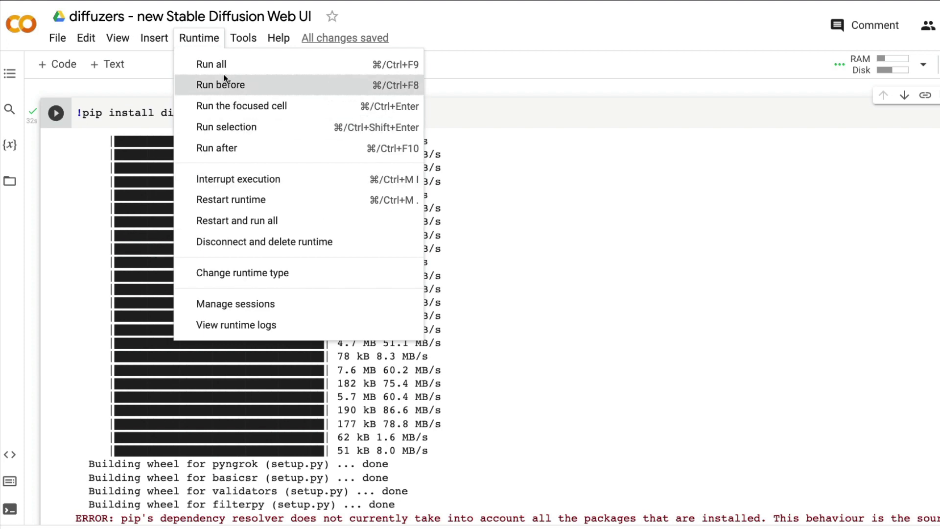
{"action": "left_click", "coordinate": [254, 276]}
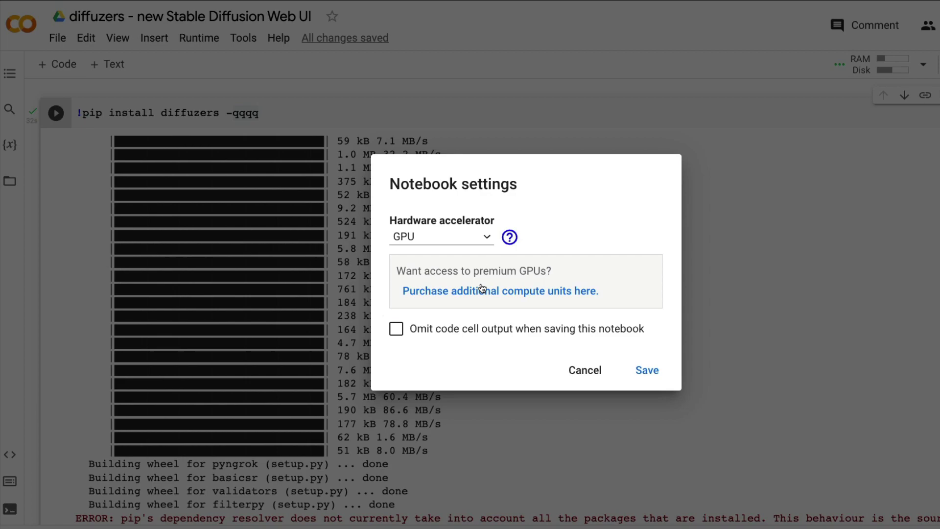
{"action": "left_click", "coordinate": [589, 376]}
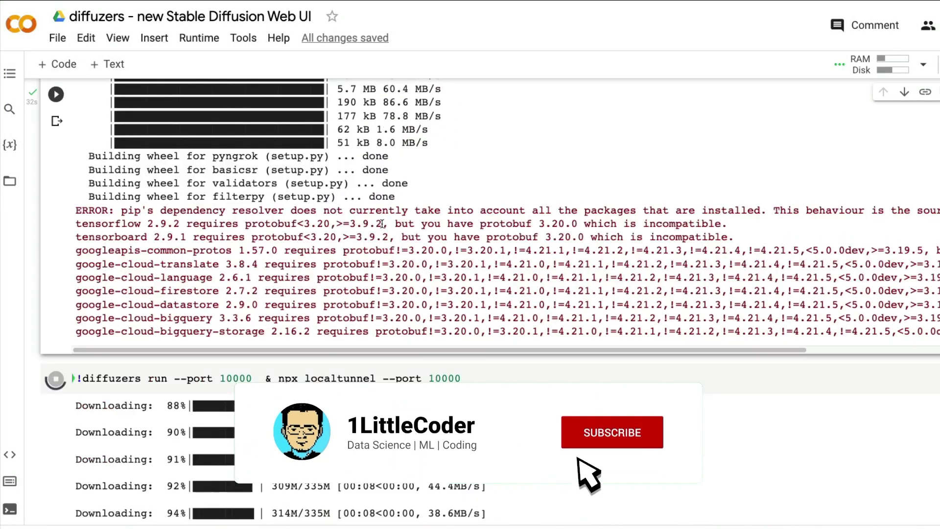
Highlight the run command's --port 10000 option in the notebook
{"action": "scroll", "coordinate": [326, 237], "scroll_direction": "down", "scroll_amount": 3}
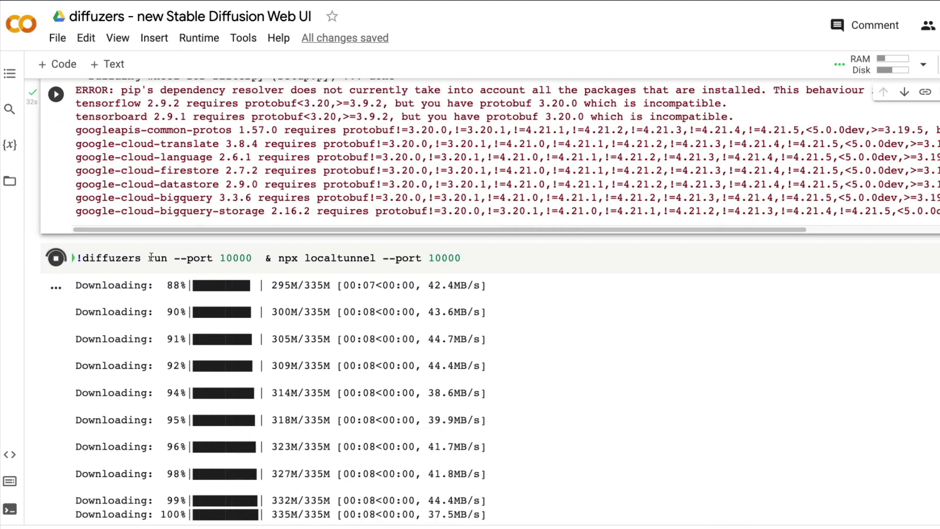
{"action": "left_click_drag", "start_coordinate": [156, 258], "coordinate": [256, 258]}
{"action": "left_click", "coordinate": [254, 259]}
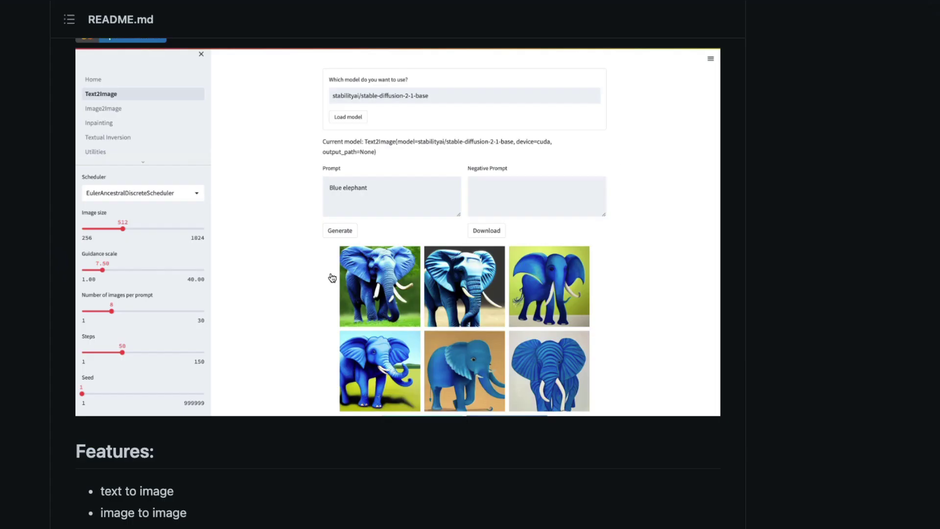
{"action": "scroll", "coordinate": [332, 278], "scroll_direction": "up", "scroll_amount": 3}
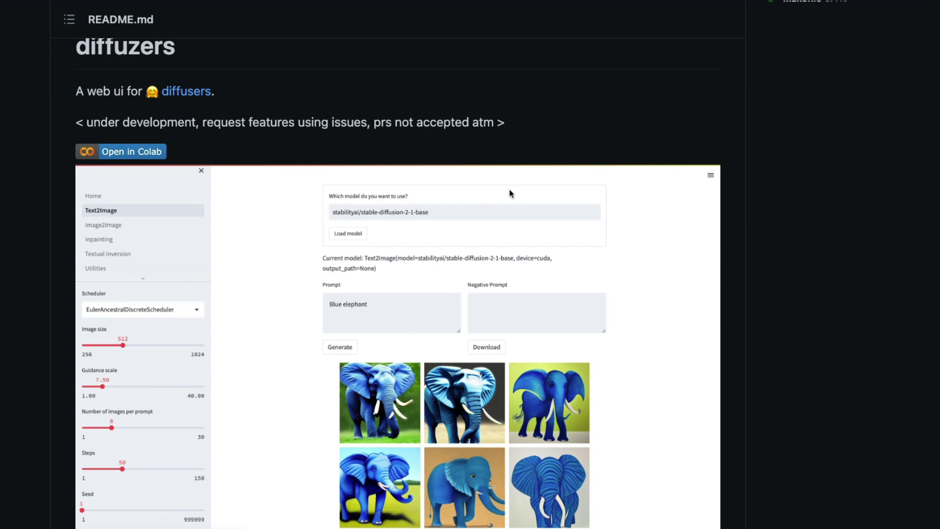
Open the repository's diffuzers.ipynb in Colab and highlight the YOUR_NGROK_AUTHTOKEN placeholder
{"action": "key", "text": "alt+Left"}
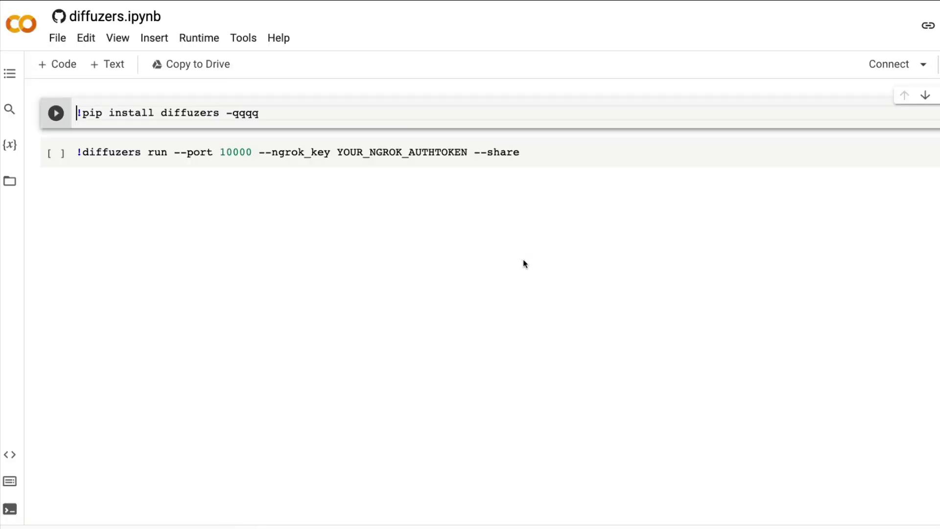
{"action": "left_click_drag", "start_coordinate": [259, 153], "coordinate": [469, 153]}
{"action": "double_click", "coordinate": [339, 157]}
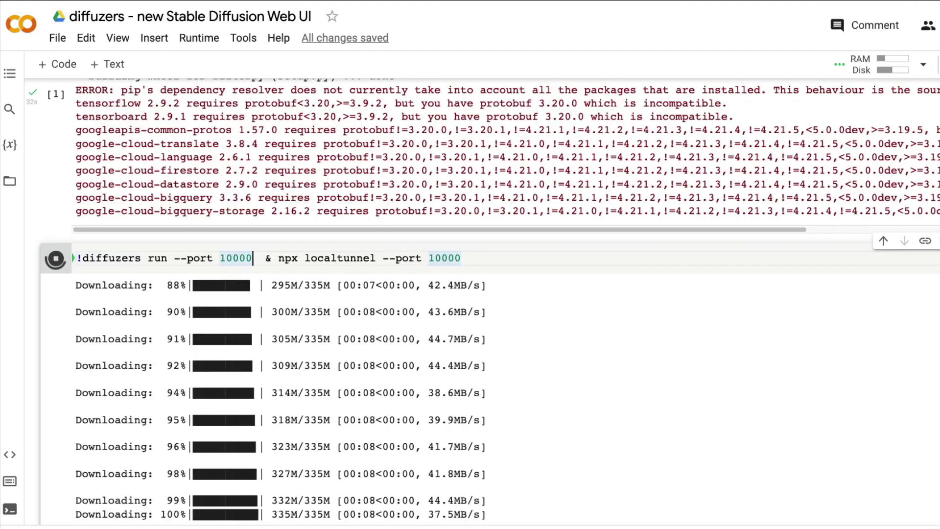
Highlight localtunnel in the run command and scroll the output until the model download reaches 335M/335M
{"action": "double_click", "coordinate": [330, 258]}
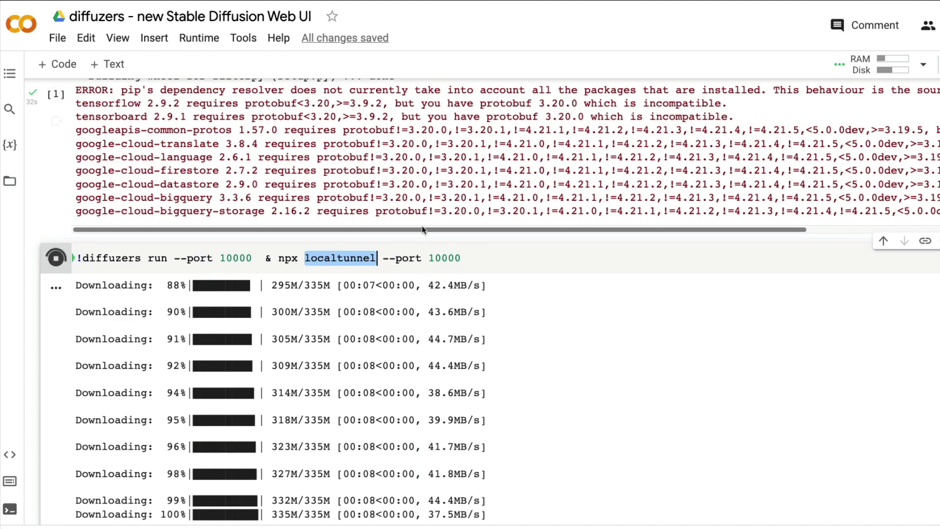
{"action": "scroll", "coordinate": [445, 322], "scroll_direction": "down", "scroll_amount": 5}
{"action": "scroll", "coordinate": [445, 322], "scroll_direction": "down", "scroll_amount": 3}
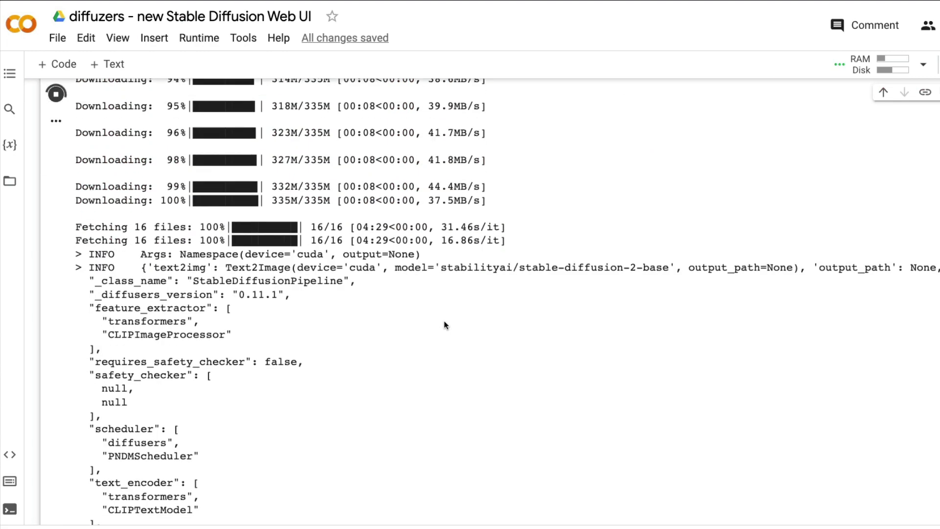
{"action": "scroll", "coordinate": [445, 322], "scroll_direction": "down", "scroll_amount": 15}
{"action": "scroll", "coordinate": [445, 325], "scroll_direction": "up", "scroll_amount": 15}
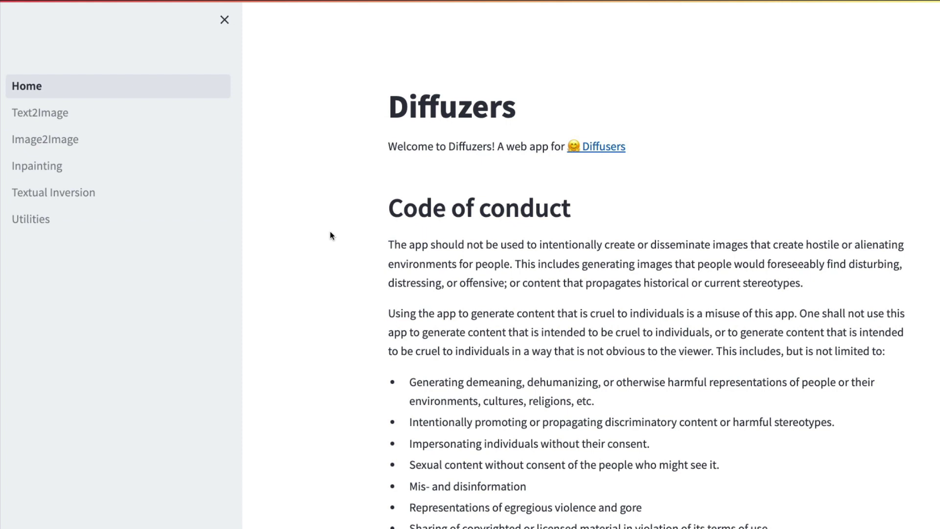
{"action": "left_click", "coordinate": [94, 121]}
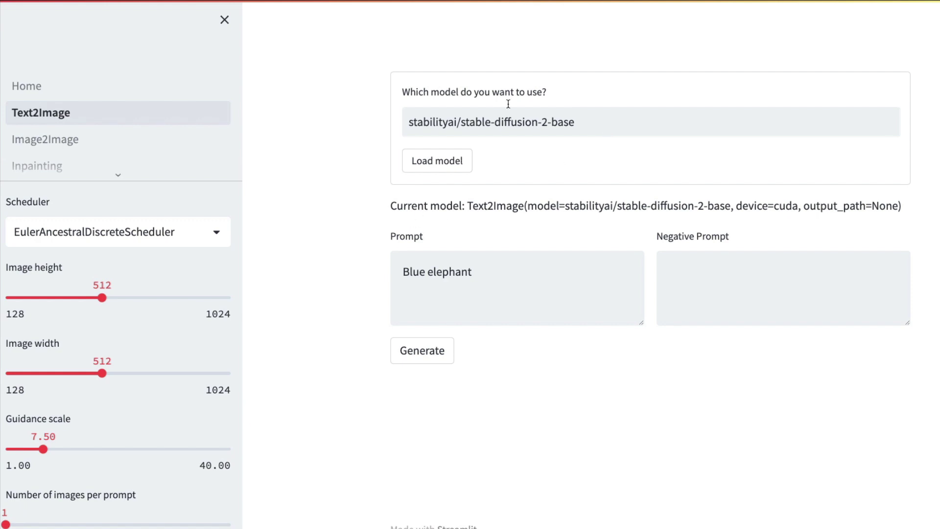
{"action": "scroll", "coordinate": [167, 246], "scroll_direction": "down", "scroll_amount": 1}
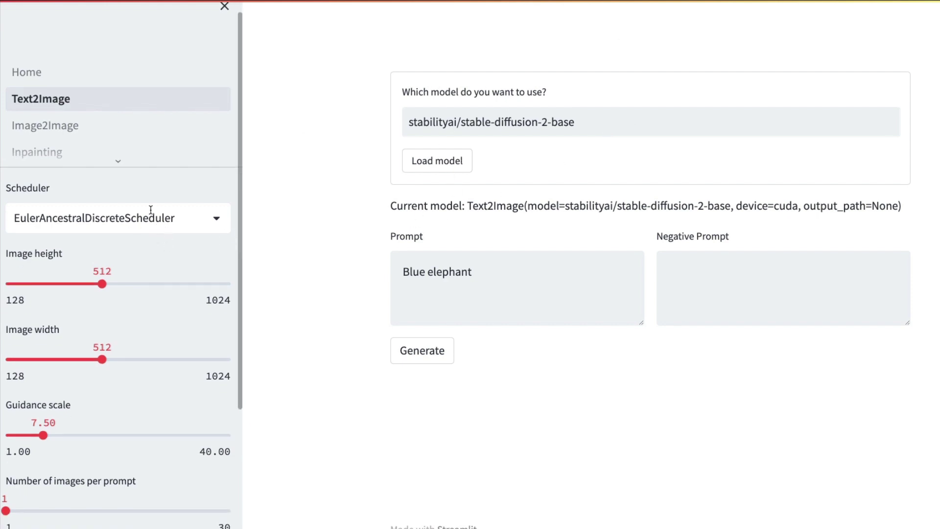
{"action": "left_click", "coordinate": [134, 227]}
{"action": "scroll", "coordinate": [115, 381], "scroll_direction": "down", "scroll_amount": 1}
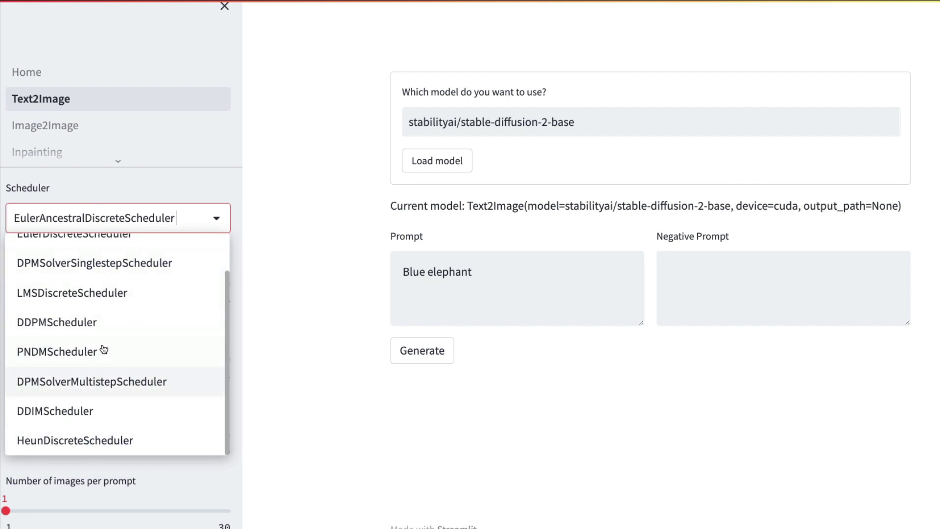
{"action": "scroll", "coordinate": [78, 343], "scroll_direction": "up", "scroll_amount": 2}
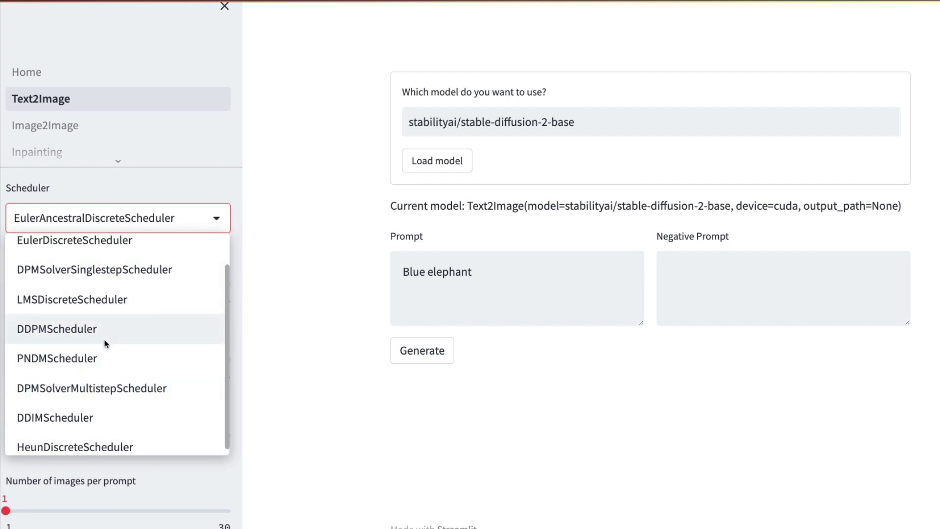
{"action": "left_click", "coordinate": [271, 319]}
{"action": "scroll", "coordinate": [167, 307], "scroll_direction": "down", "scroll_amount": 1}
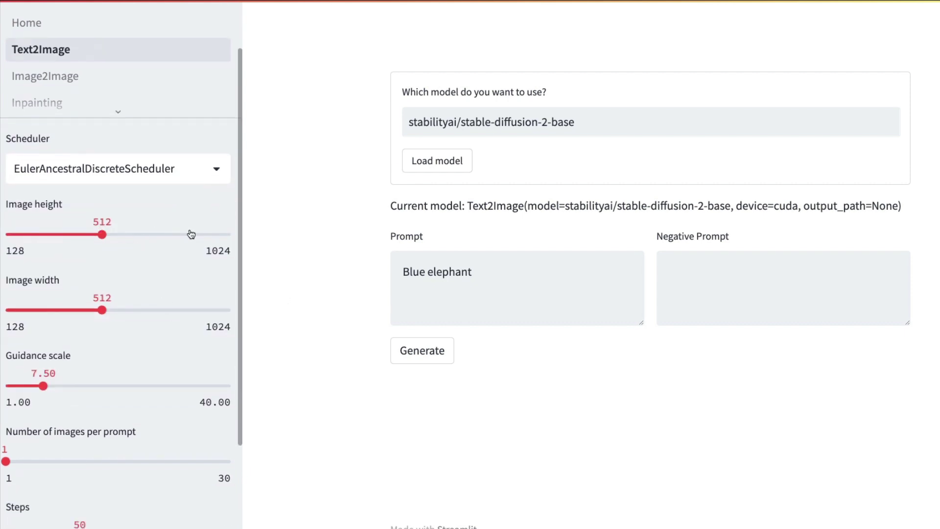
{"action": "scroll", "coordinate": [170, 289], "scroll_direction": "down", "scroll_amount": 1}
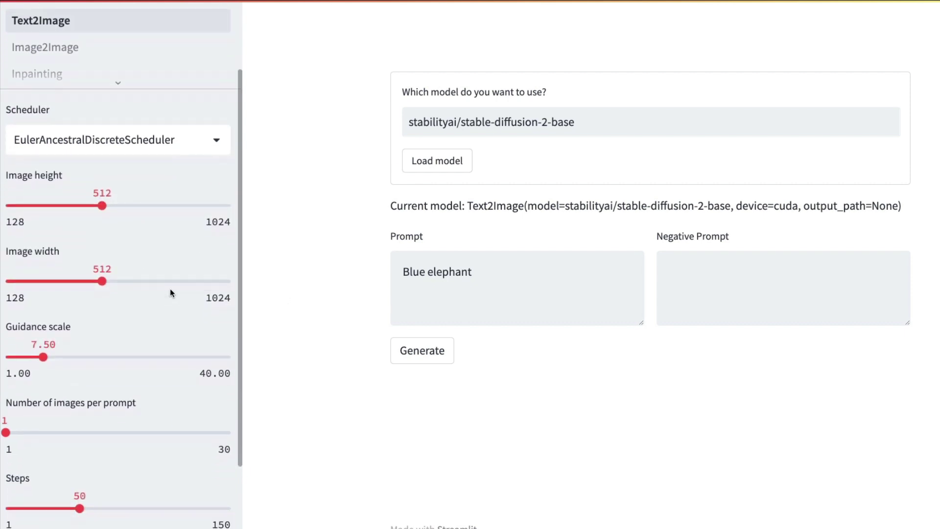
{"action": "scroll", "coordinate": [173, 299], "scroll_direction": "down", "scroll_amount": 2}
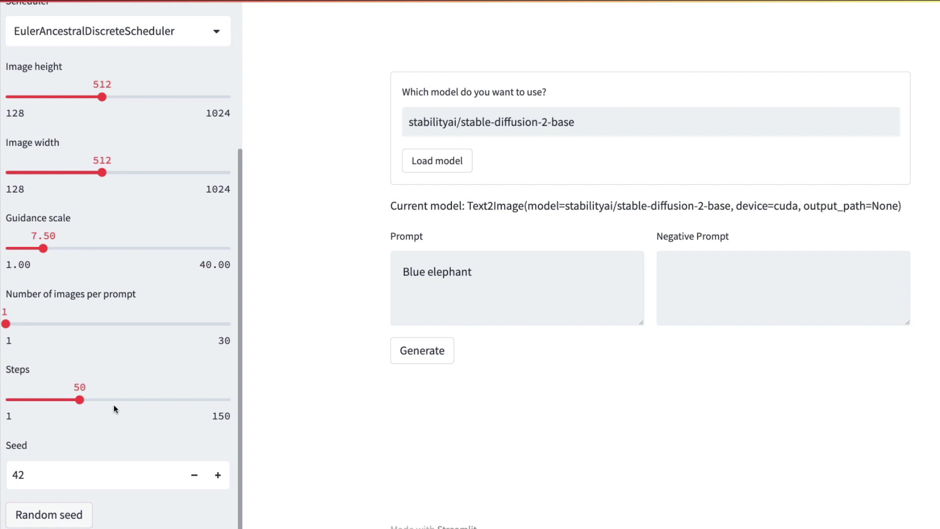
{"action": "scroll", "coordinate": [131, 434], "scroll_direction": "up", "scroll_amount": 2}
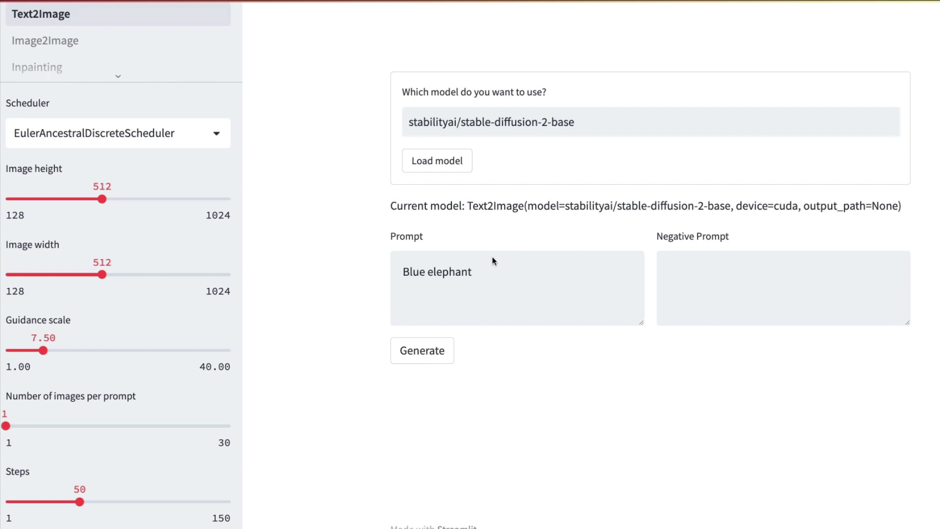
Scroll down to the Seed field and draw a random seed, changing 42 to 777233
{"action": "left_click_drag", "start_coordinate": [473, 272], "coordinate": [395, 271]}
{"action": "left_click", "coordinate": [395, 271]}
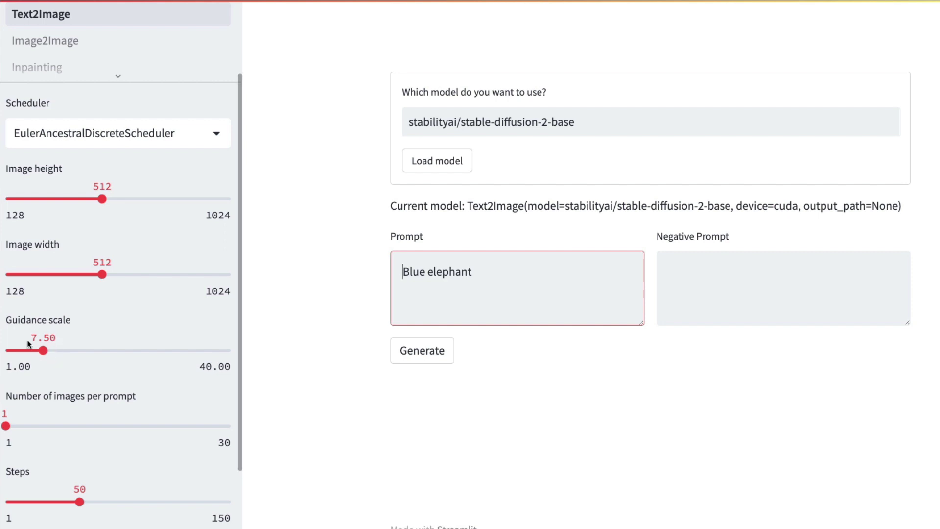
{"action": "scroll", "coordinate": [145, 334], "scroll_direction": "down", "scroll_amount": 2}
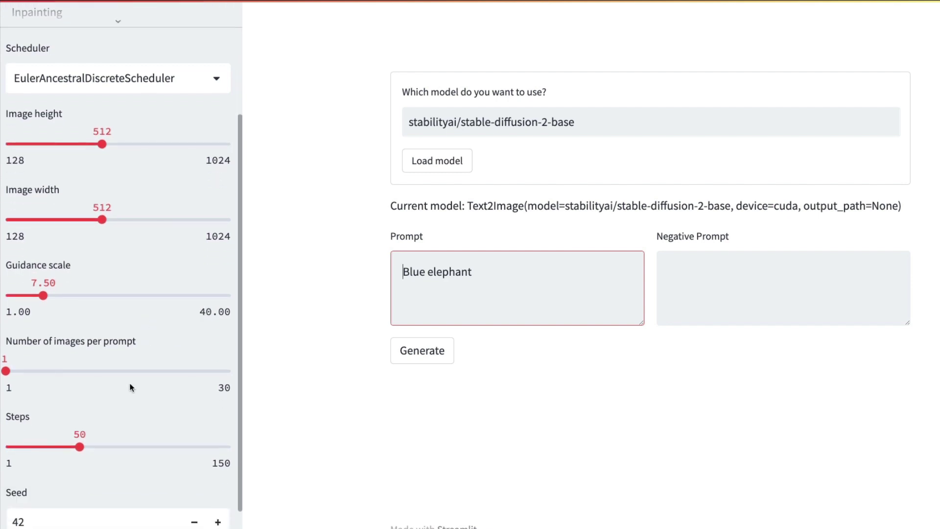
{"action": "scroll", "coordinate": [157, 383], "scroll_direction": "down", "scroll_amount": 1}
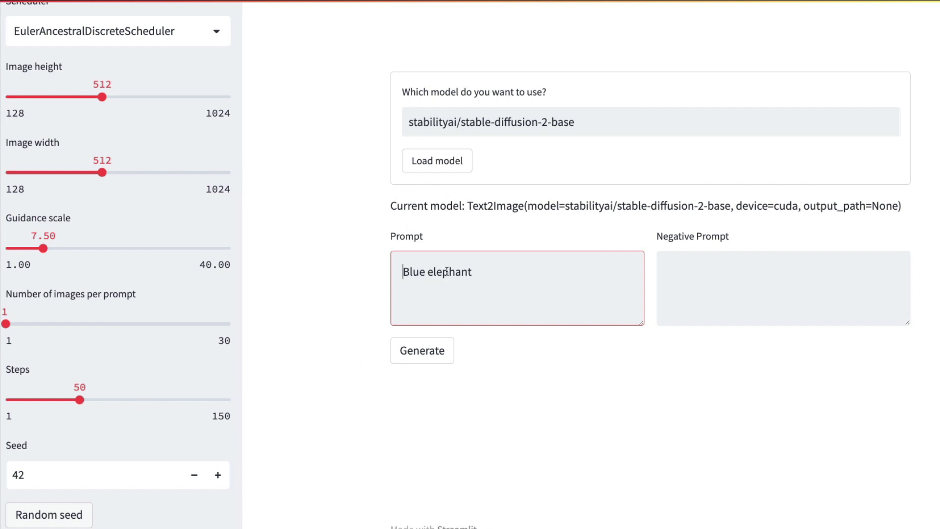
{"action": "double_click", "coordinate": [10, 474]}
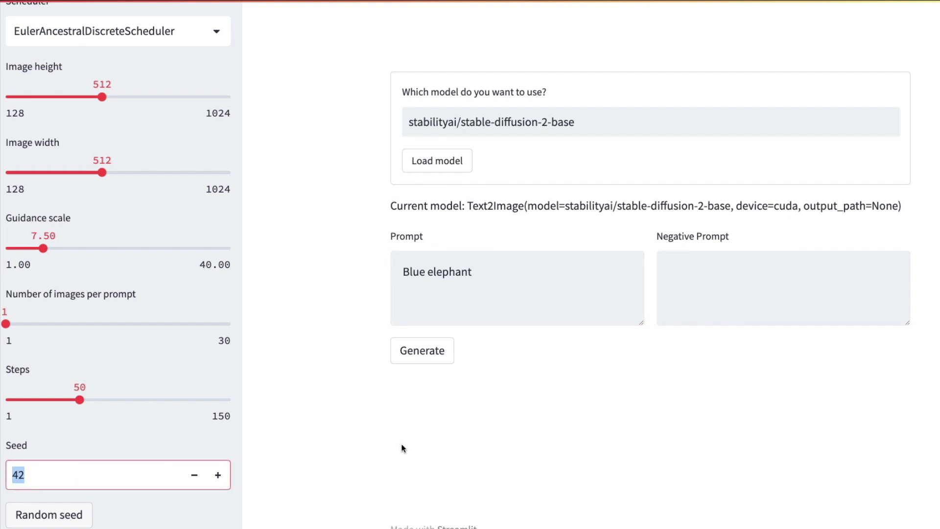
{"action": "left_click", "coordinate": [70, 479]}
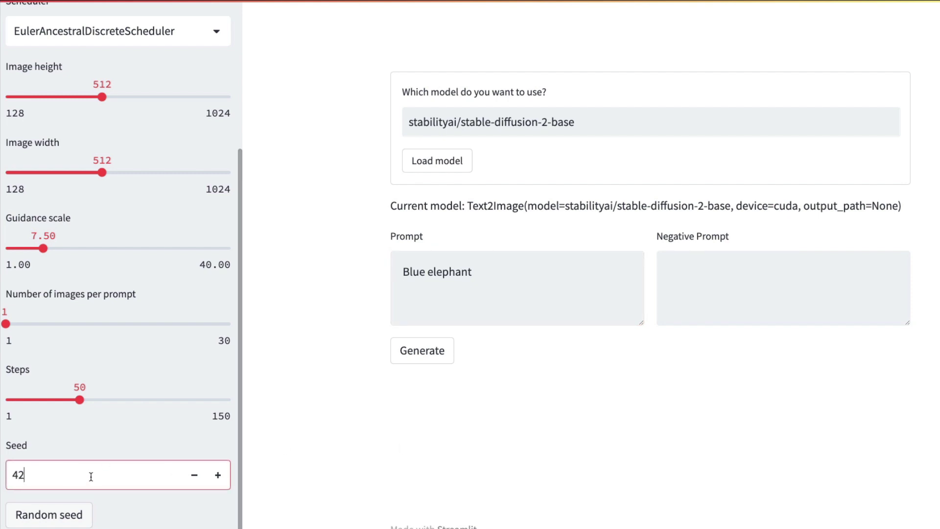
{"action": "left_click", "coordinate": [45, 519]}
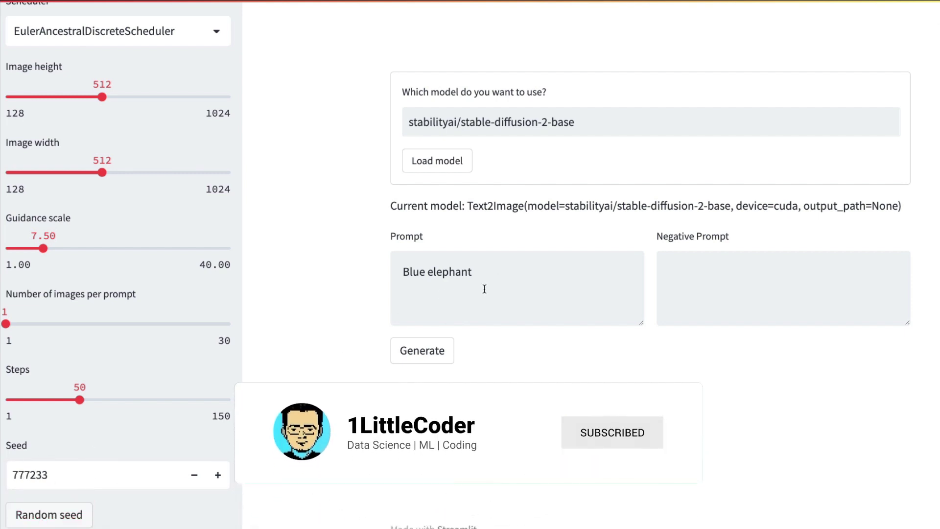
Replace the Blue elephant prompt with a studio-lighting close-up portrait of a young chinese girl
{"action": "left_click_drag", "start_coordinate": [484, 289], "coordinate": [362, 280]}
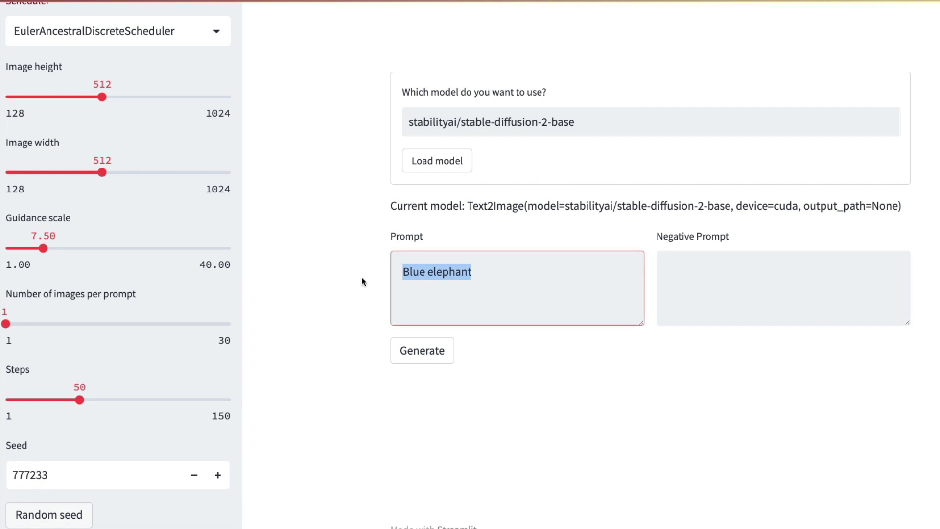
{"action": "type", "text": "close up"}
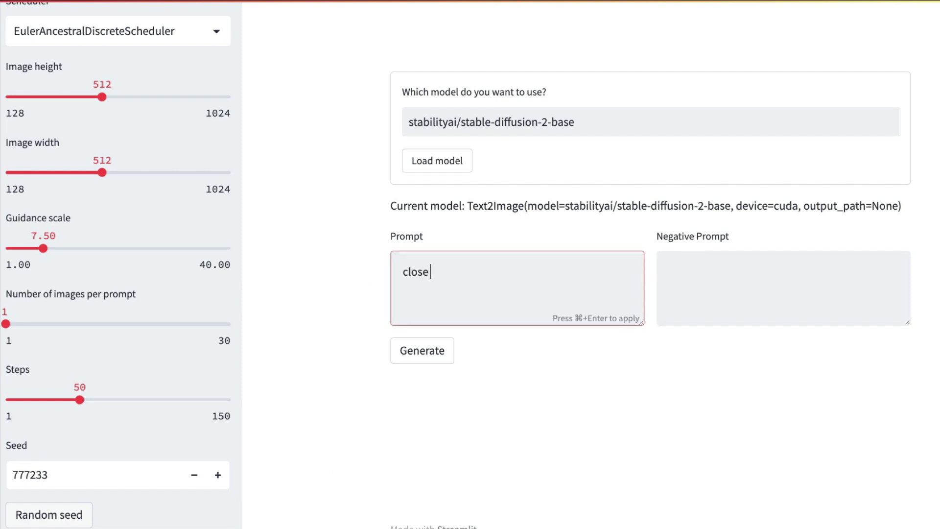
{"action": "left_click", "coordinate": [403, 271]}
{"action": "type", "text": "studio li"}
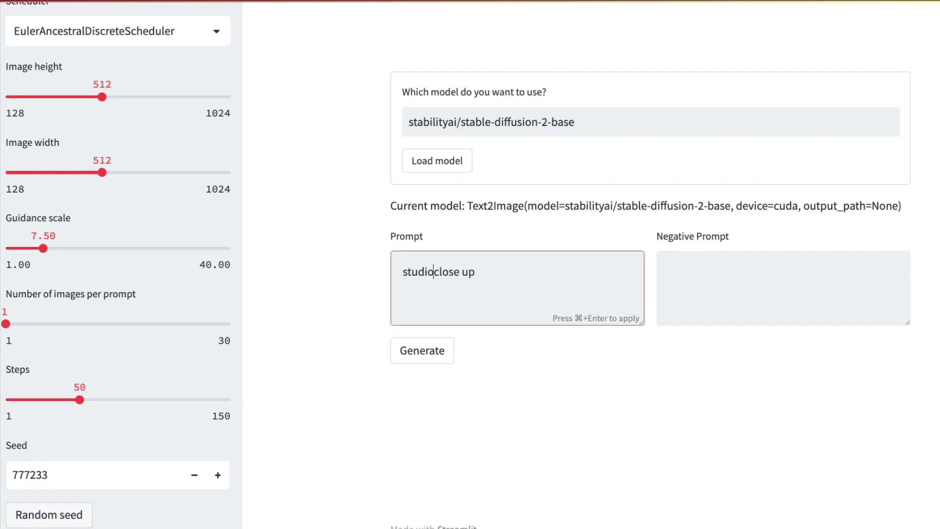
{"action": "type", "text": "ghting"}
{"action": "left_click", "coordinate": [518, 272]}
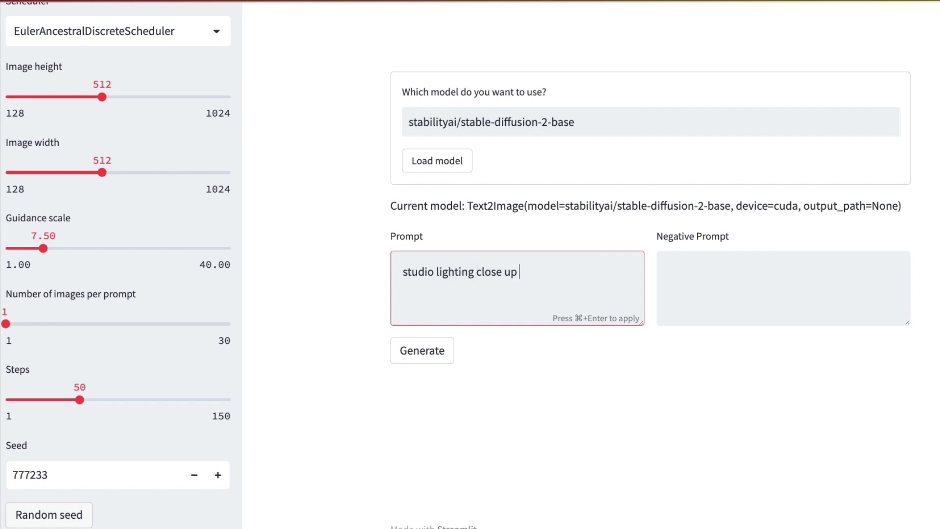
{"action": "type", "text": "portrait of a young chinese gir"}
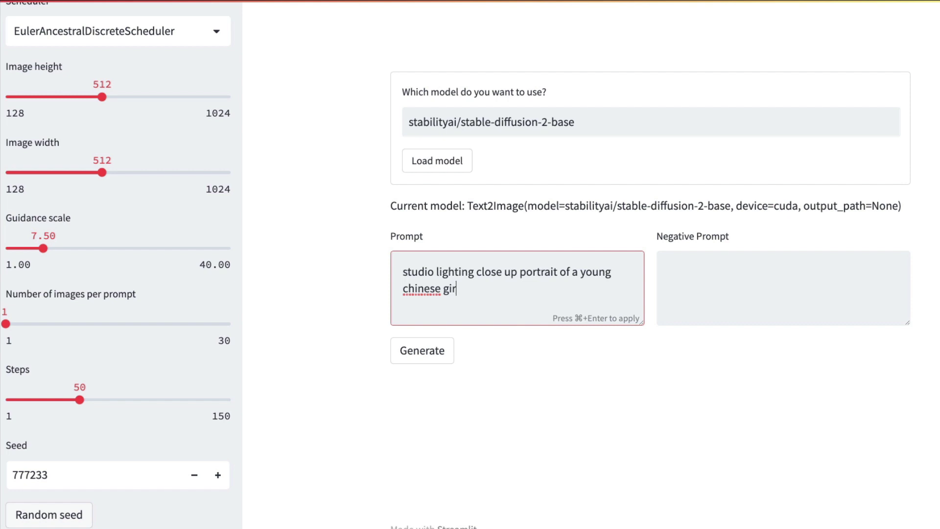
{"action": "type", "text": "l, studio lighting"}
Enter 'ugly, deformed, dull, fat' as the negative prompt
{"action": "key", "text": "Tab"}
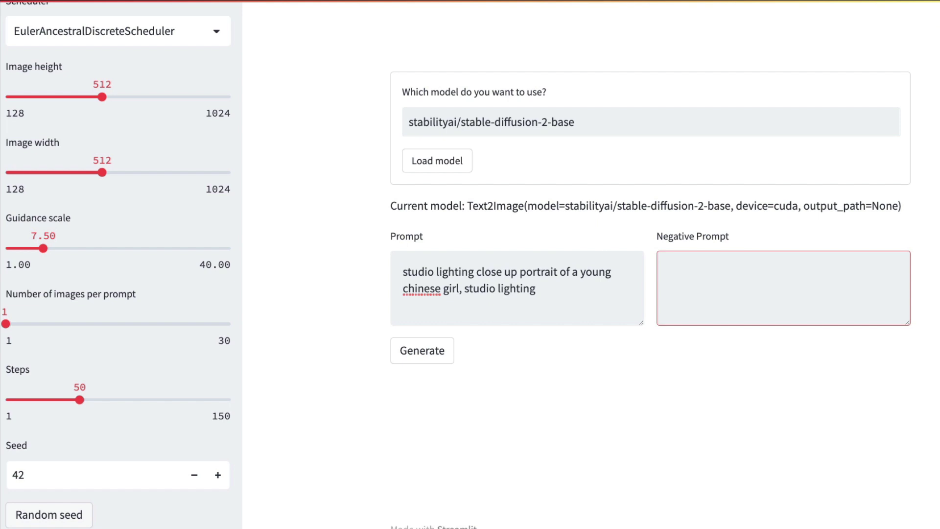
{"action": "type", "text": "ugly"}
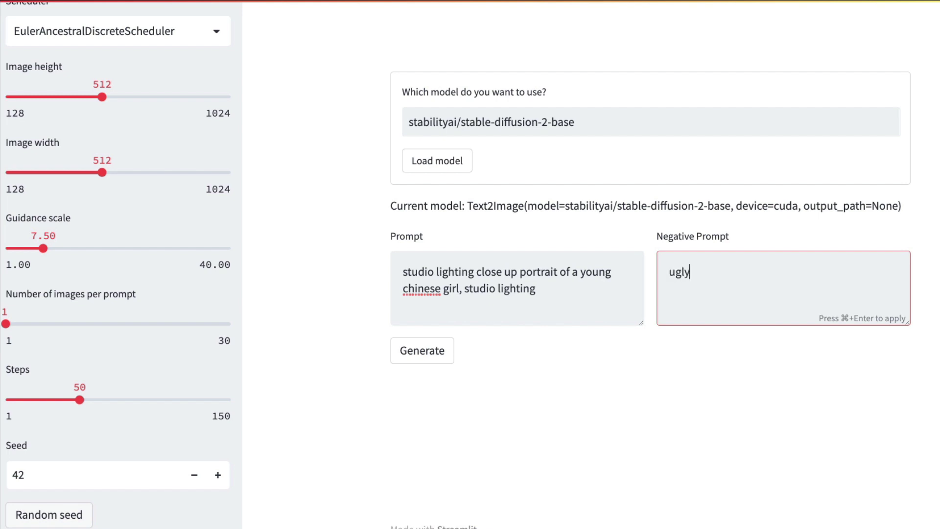
{"action": "type", "text": ", deformed, dull, fat"}
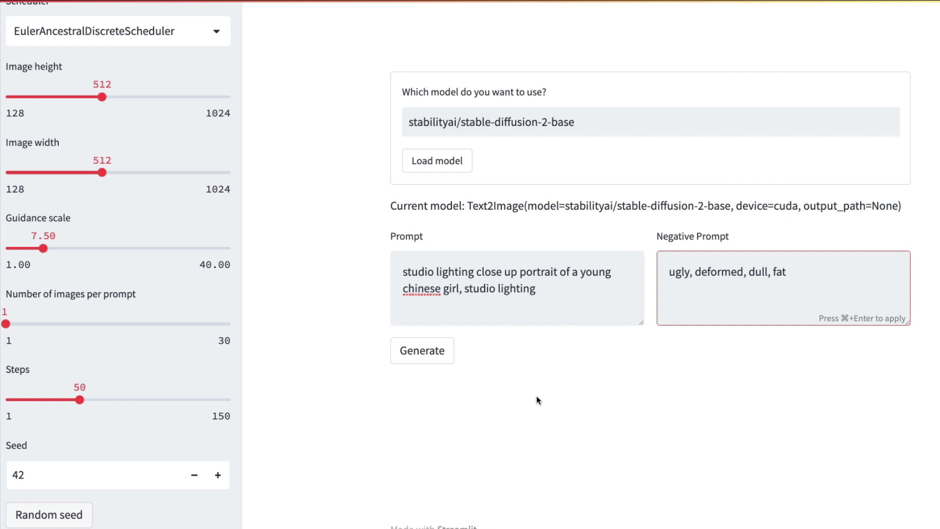
Generate the 50-step studio portrait and scroll down to view the result
{"action": "left_click", "coordinate": [422, 350]}
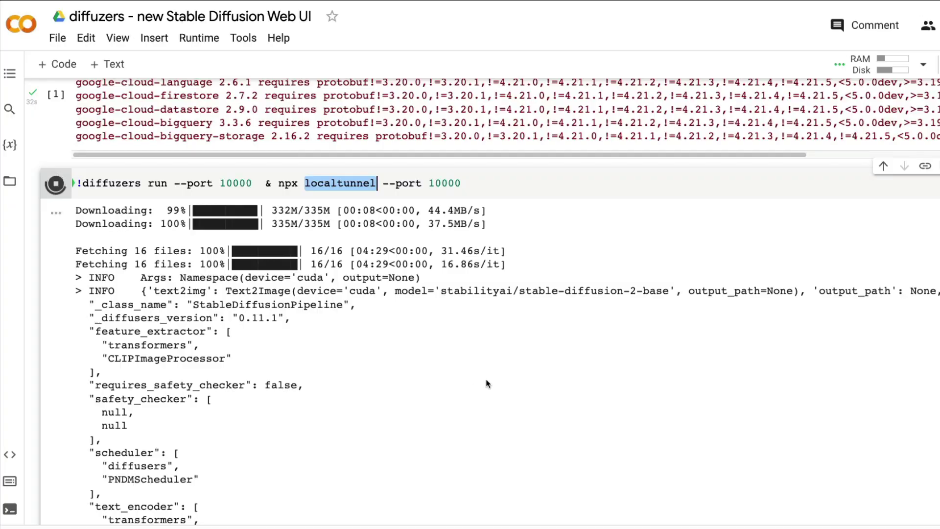
{"action": "scroll", "coordinate": [468, 386], "scroll_direction": "down", "scroll_amount": 15}
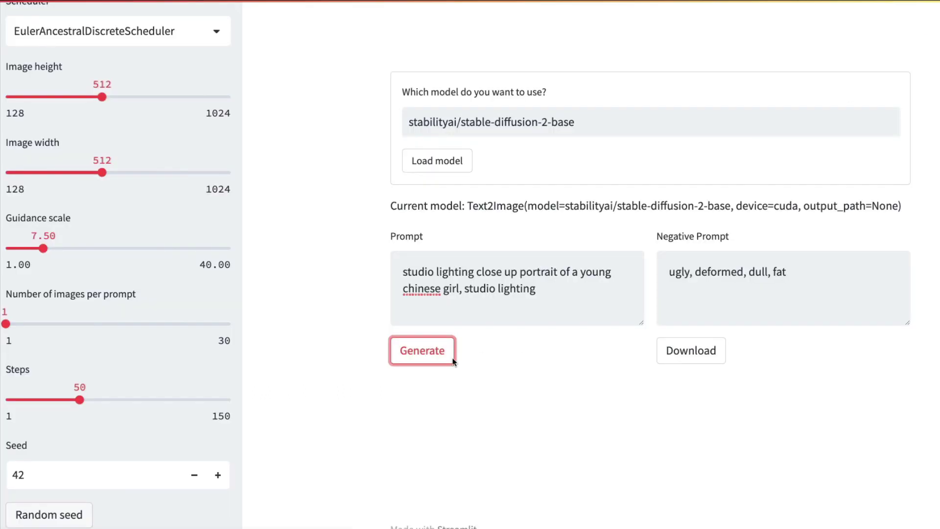
{"action": "scroll", "coordinate": [646, 294], "scroll_direction": "down", "scroll_amount": 1}
{"action": "scroll", "coordinate": [538, 297], "scroll_direction": "down", "scroll_amount": 2}
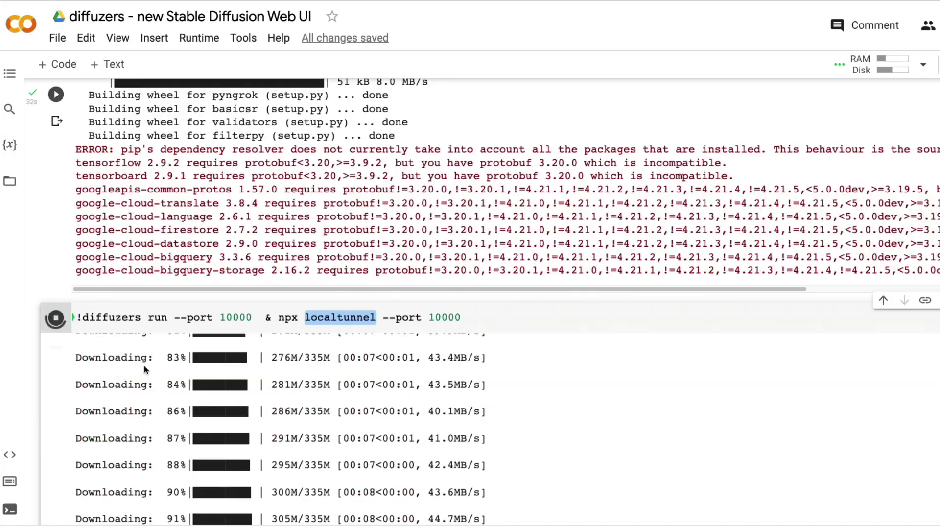
{"action": "scroll", "coordinate": [147, 370], "scroll_direction": "down", "scroll_amount": 5}
{"action": "scroll", "coordinate": [153, 373], "scroll_direction": "down", "scroll_amount": 3}
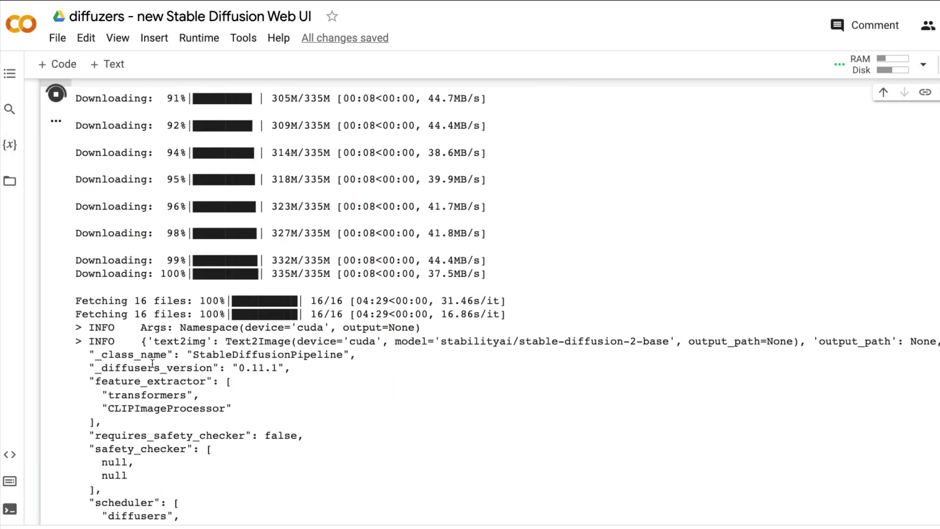
{"action": "scroll", "coordinate": [153, 363], "scroll_direction": "up", "scroll_amount": 20}
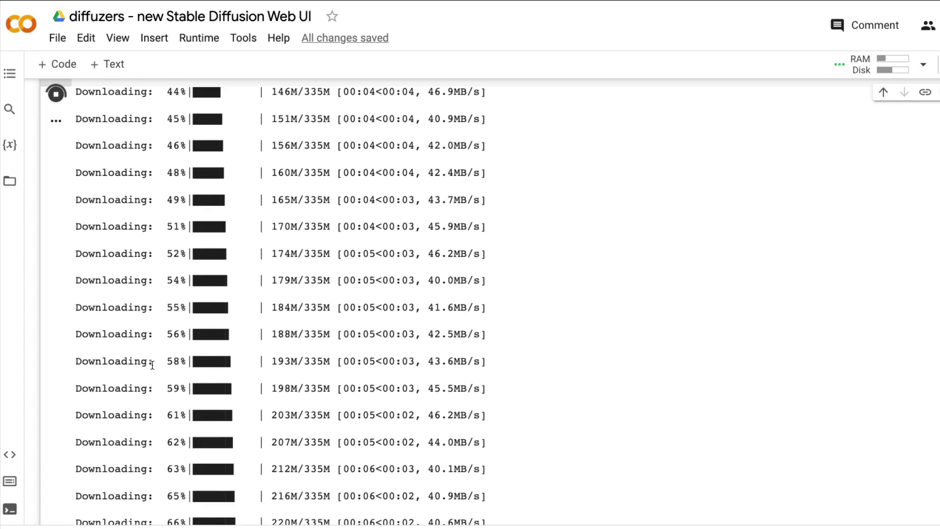
{"action": "scroll", "coordinate": [153, 365], "scroll_direction": "up", "scroll_amount": 15}
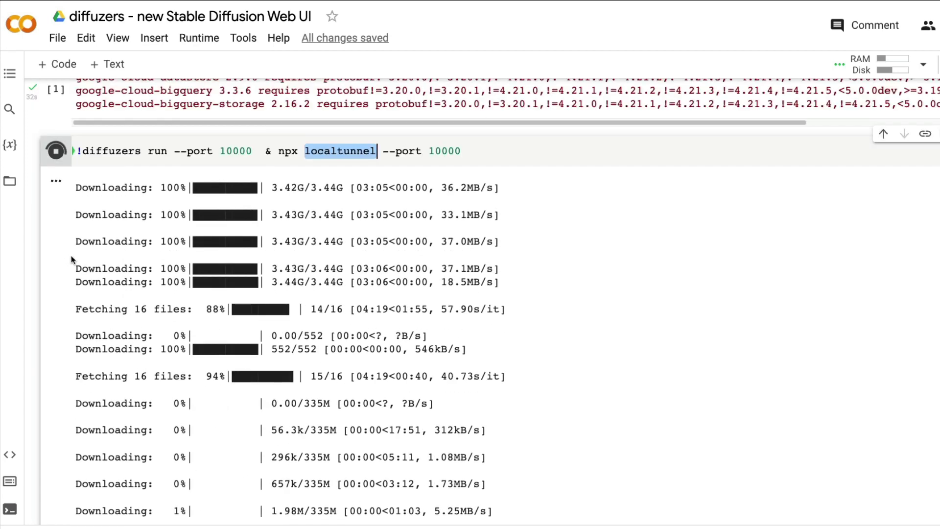
{"action": "left_click_drag", "start_coordinate": [174, 150], "coordinate": [253, 153]}
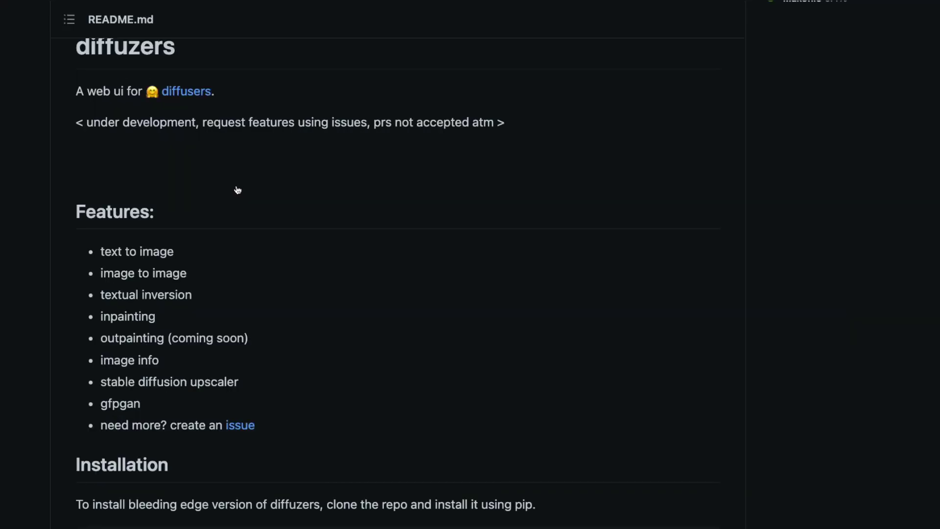
Highlight the --output option, the --device argument and its cpu, cuda and mps values in the README
{"action": "scroll", "coordinate": [352, 338], "scroll_direction": "down", "scroll_amount": 15}
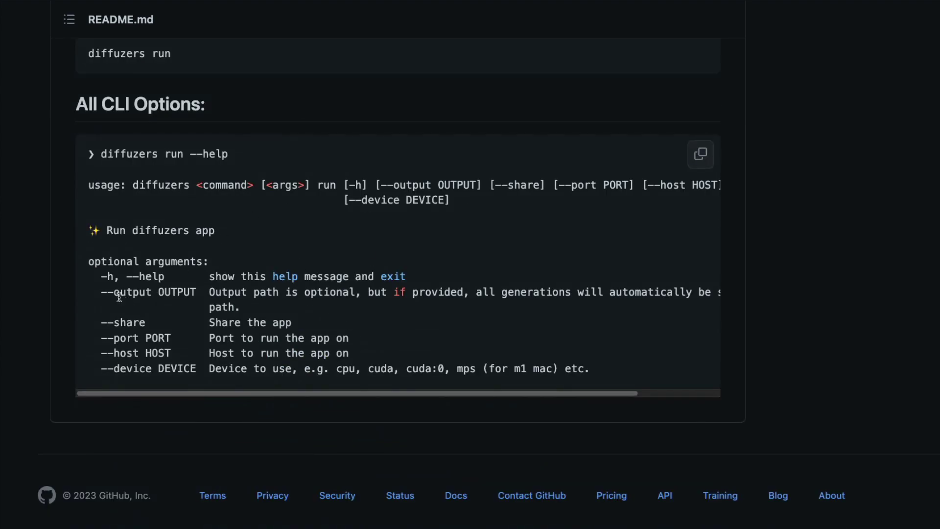
{"action": "left_click_drag", "start_coordinate": [118, 292], "coordinate": [649, 305]}
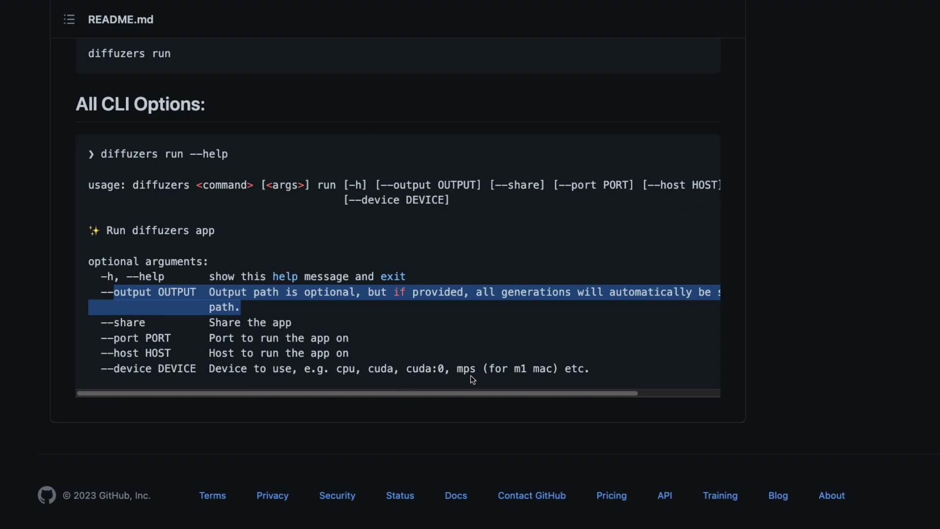
{"action": "left_click_drag", "start_coordinate": [450, 370], "coordinate": [567, 370]}
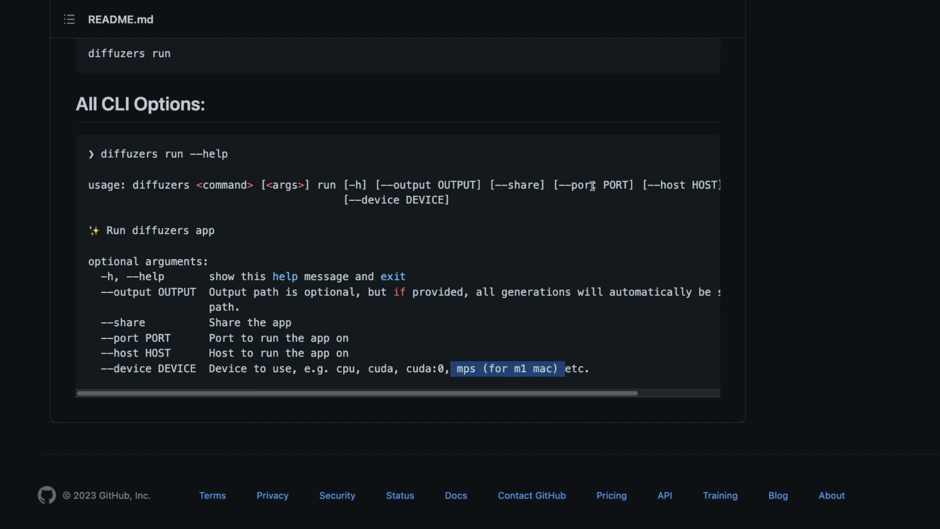
{"action": "left_click_drag", "start_coordinate": [361, 200], "coordinate": [451, 201]}
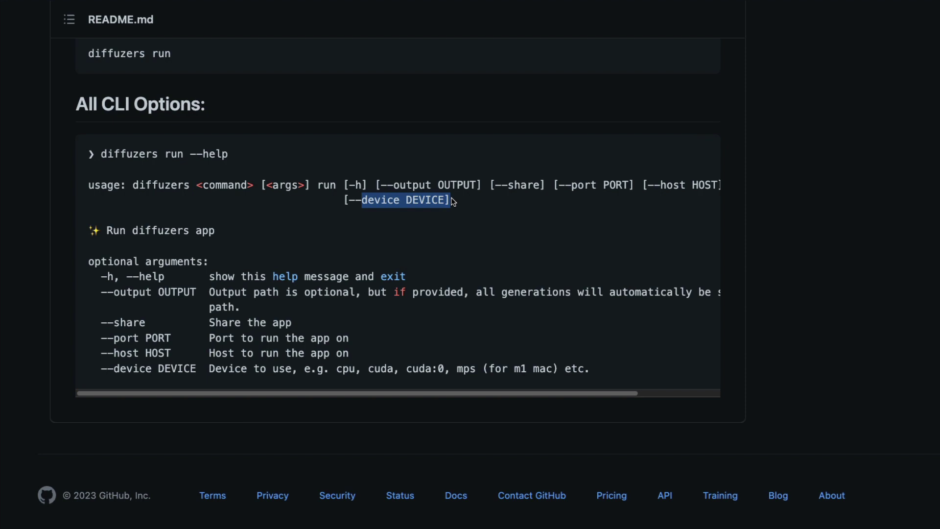
{"action": "double_click", "coordinate": [381, 368]}
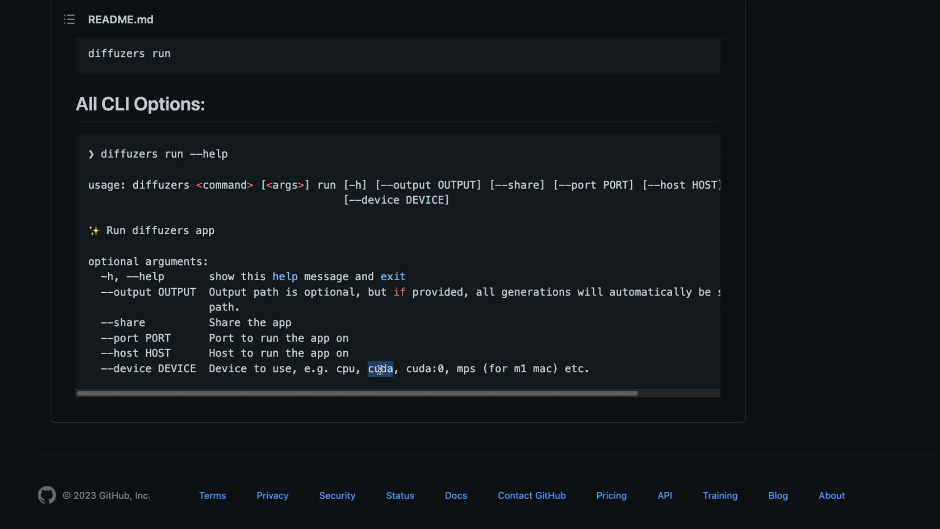
{"action": "double_click", "coordinate": [345, 369]}
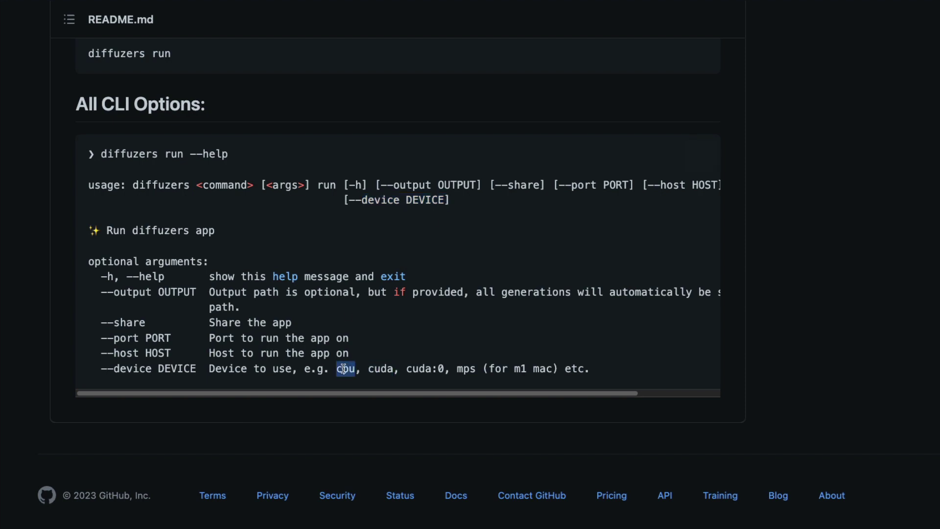
{"action": "double_click", "coordinate": [384, 367]}
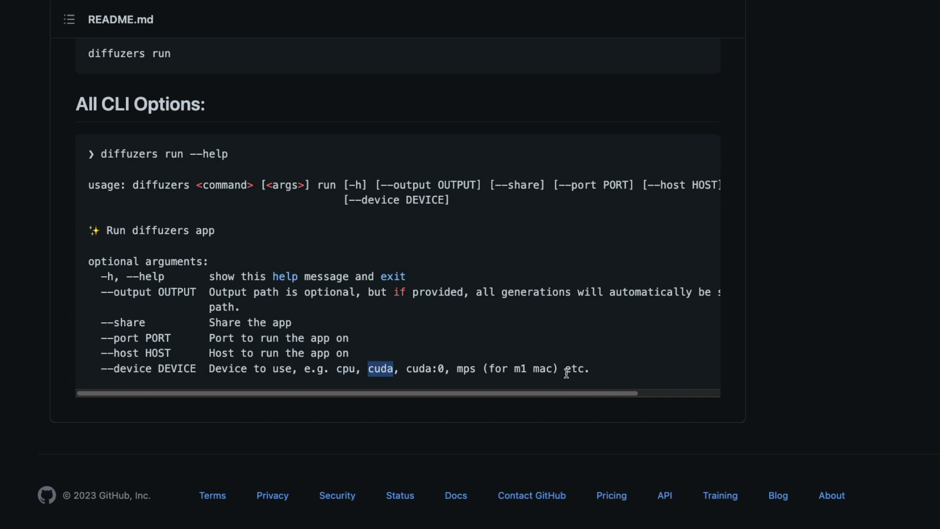
{"action": "left_click_drag", "start_coordinate": [565, 370], "coordinate": [476, 371]}
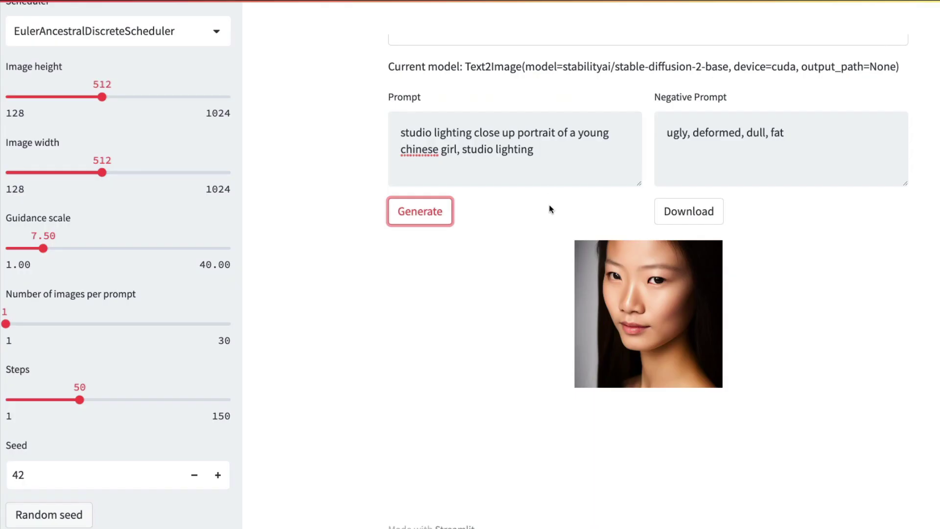
{"action": "scroll", "coordinate": [821, 189], "scroll_direction": "up", "scroll_amount": 3}
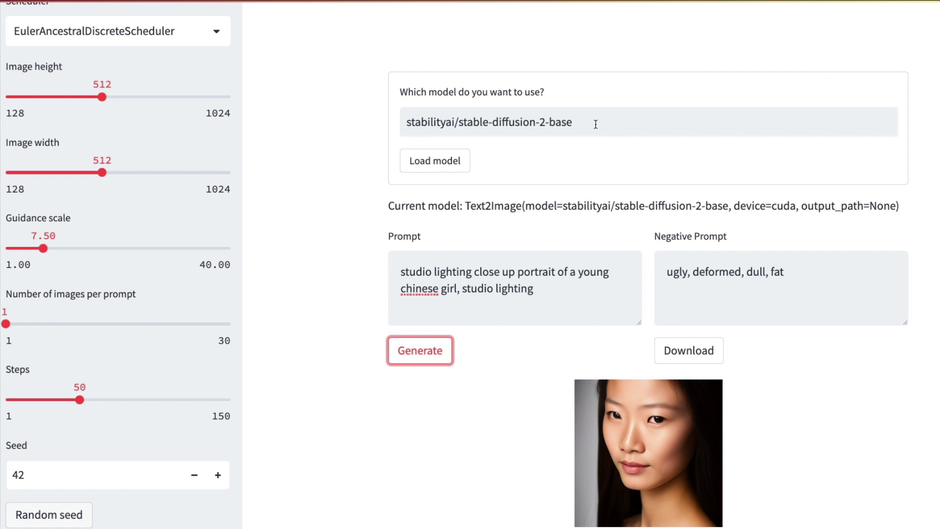
Highlight the stable-diffusion-2-base model name and choose DPMSolverMultistepScheduler from the Scheduler list
{"action": "left_click_drag", "start_coordinate": [595, 122], "coordinate": [369, 115]}
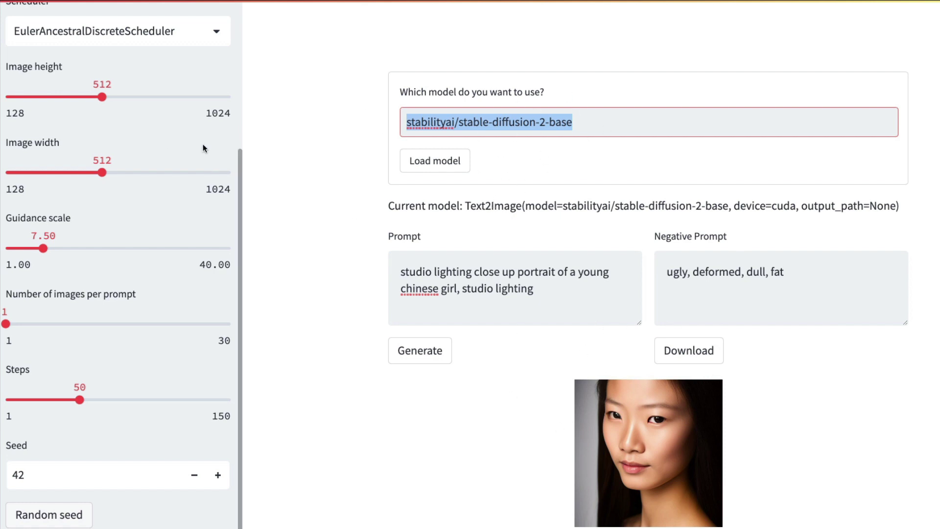
{"action": "scroll", "coordinate": [203, 144], "scroll_direction": "up", "scroll_amount": 4}
{"action": "left_click", "coordinate": [105, 226]}
{"action": "scroll", "coordinate": [131, 363], "scroll_direction": "down", "scroll_amount": 2}
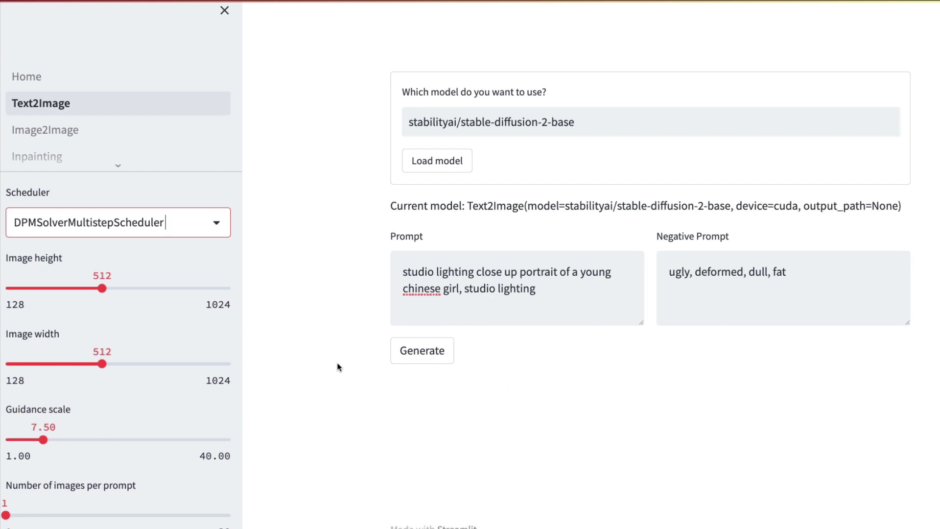
Generate a portrait with DPMSolverMultistepScheduler, then switch to Inpainting with runwayml/stable-diffusion-inpainting
{"action": "left_click", "coordinate": [428, 352]}
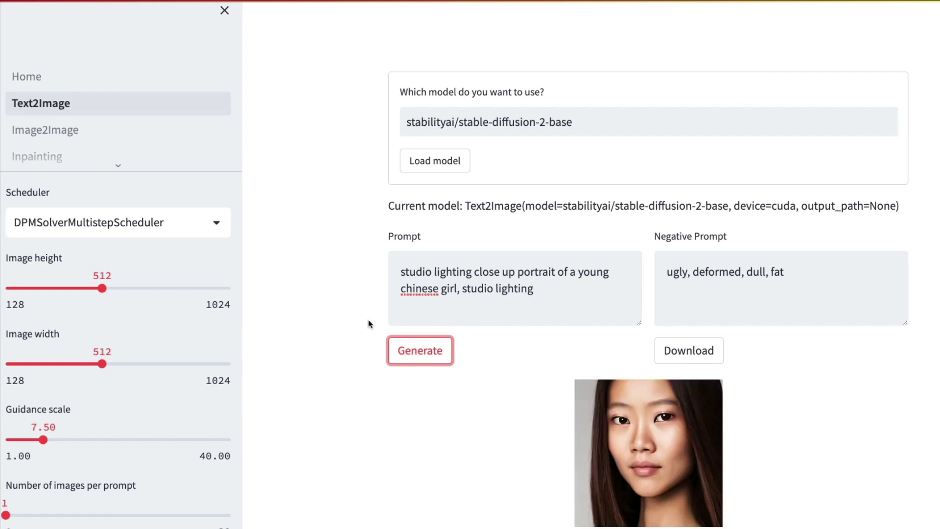
{"action": "scroll", "coordinate": [391, 324], "scroll_direction": "down", "scroll_amount": 3}
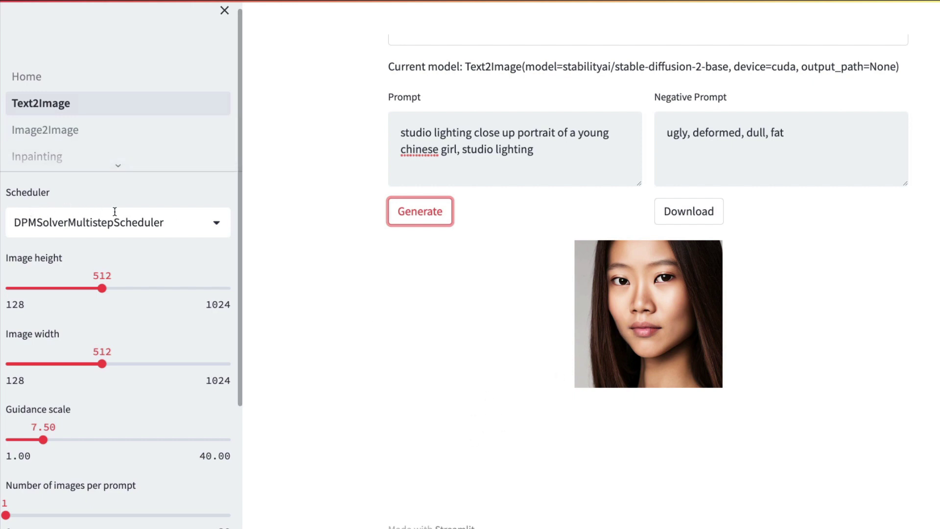
{"action": "scroll", "coordinate": [172, 177], "scroll_direction": "up", "scroll_amount": 1}
{"action": "left_click", "coordinate": [137, 164]}
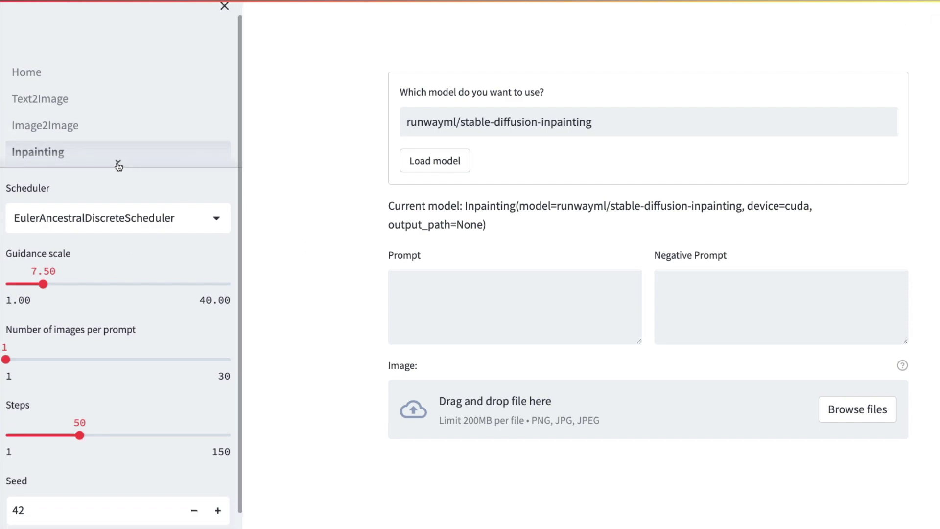
Browse the Utilities options ImageInfo, SD Upscaler and GFPGAN, leaving ImageInfo selected
{"action": "left_click", "coordinate": [117, 160]}
{"action": "left_click", "coordinate": [63, 208]}
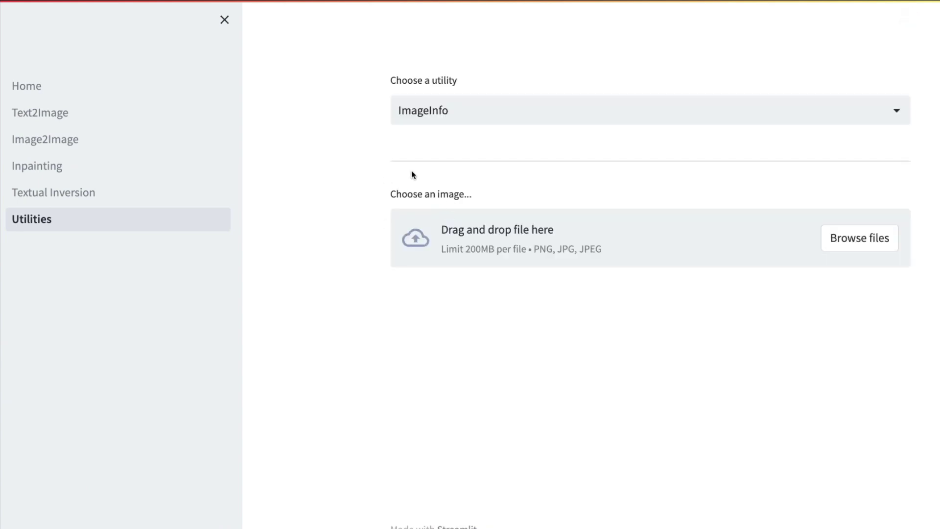
{"action": "left_click", "coordinate": [441, 113]}
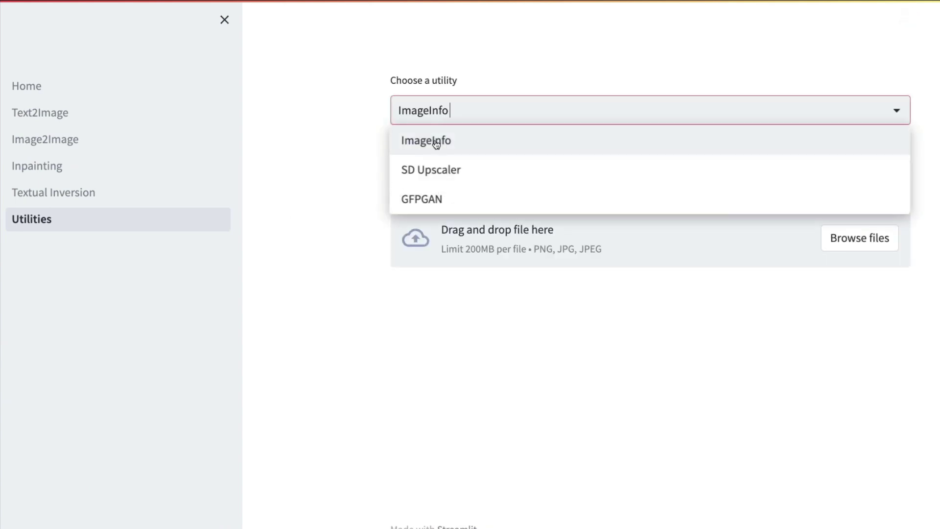
{"action": "left_click", "coordinate": [355, 257]}
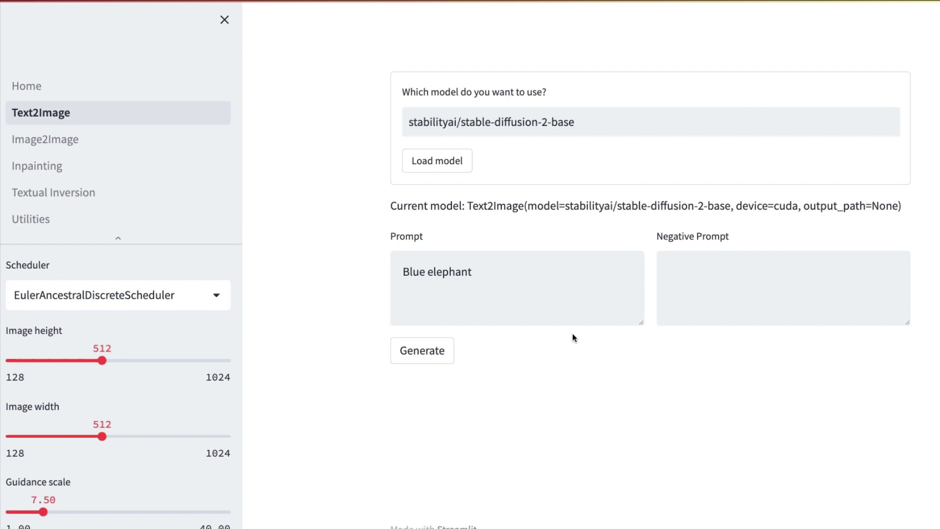
Replace the 'Blue elephant' prompt with a professional, studio-lit close-up portrait of a young Chinese girl
{"action": "left_click", "coordinate": [494, 285]}
{"action": "key", "text": "ctrl+a"}
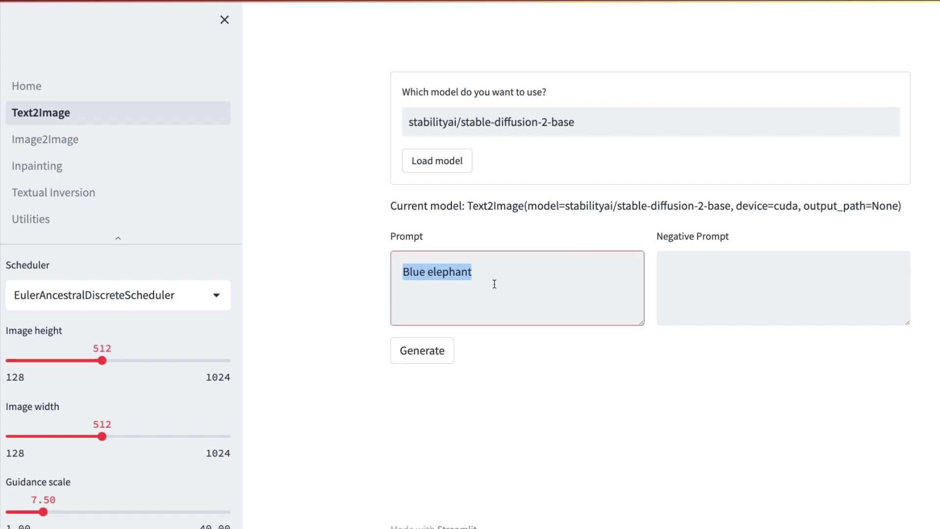
{"action": "type", "text": "y"}
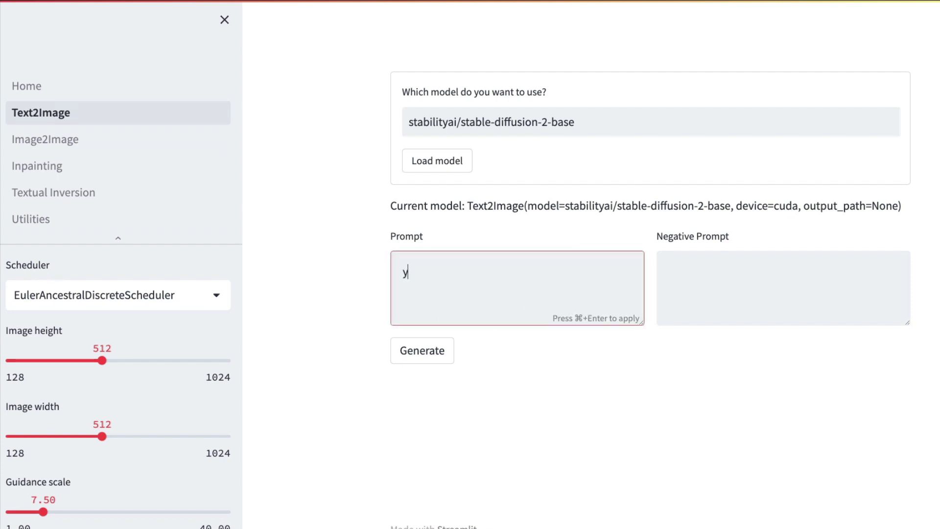
{"action": "type", "text": "oung c"}
{"action": "key", "text": "ctrl+a"}
{"action": "type", "text": "close up portrait of a "}
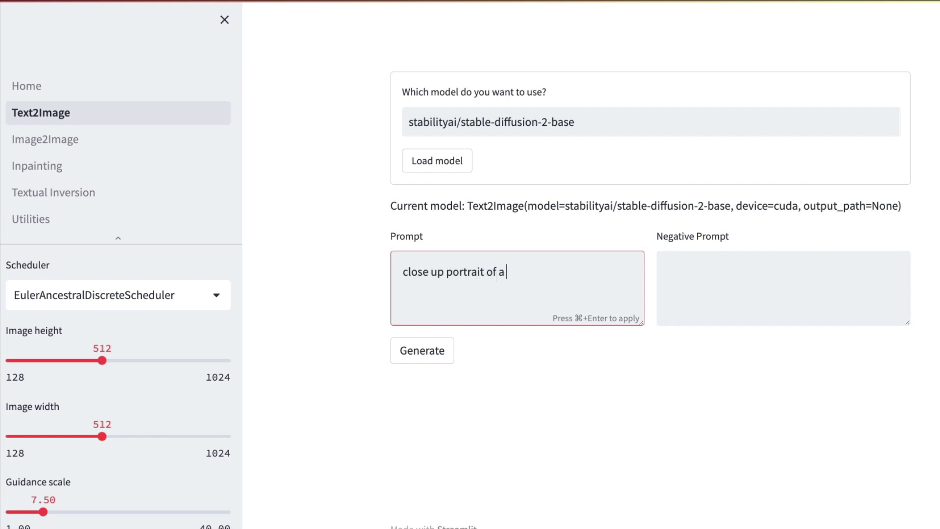
{"action": "type", "text": "young chinese girl,"}
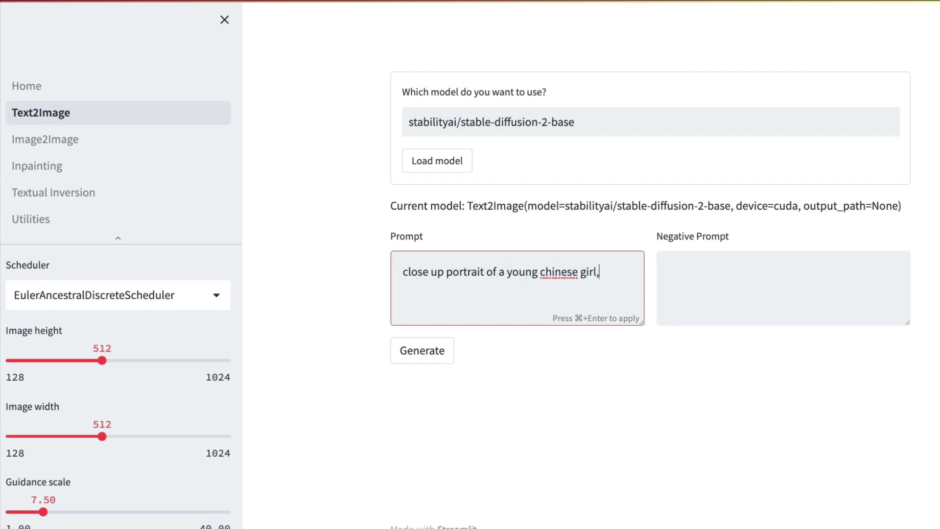
{"action": "type", "text": " studio lighting"}
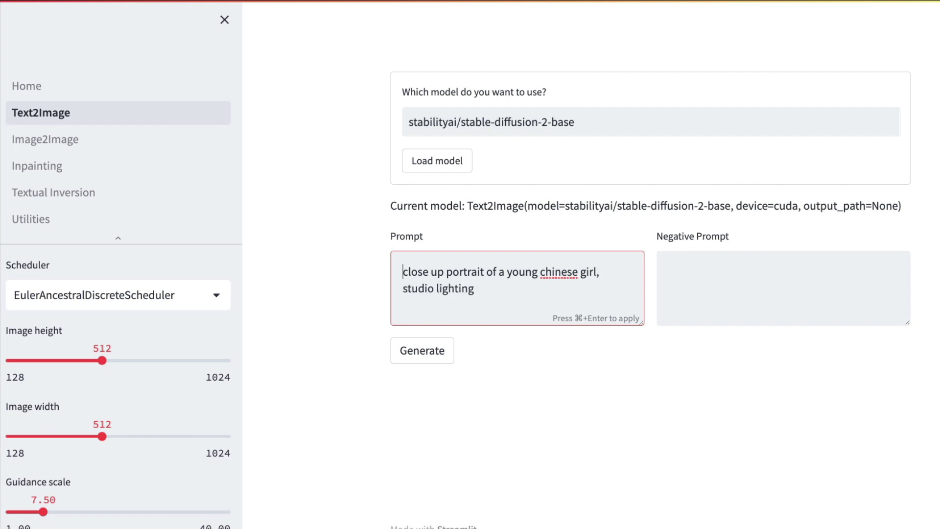
{"action": "type", "text": "studio light"}
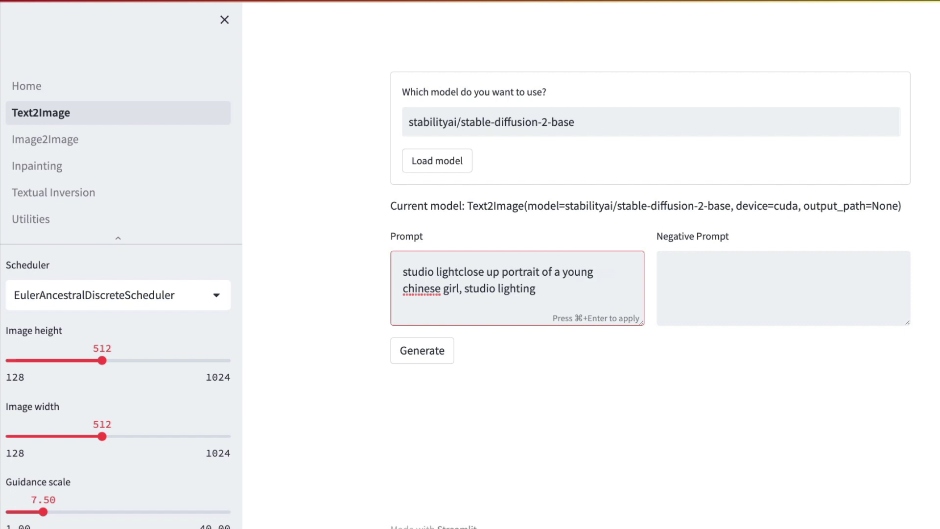
{"action": "type", "text": "ing "}
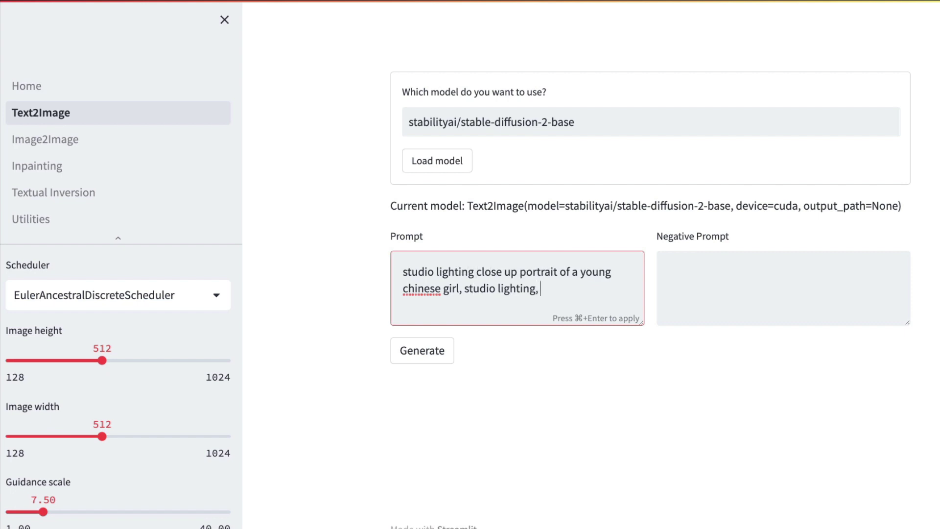
{"action": "type", "text": "rofessional, nikon shot"}
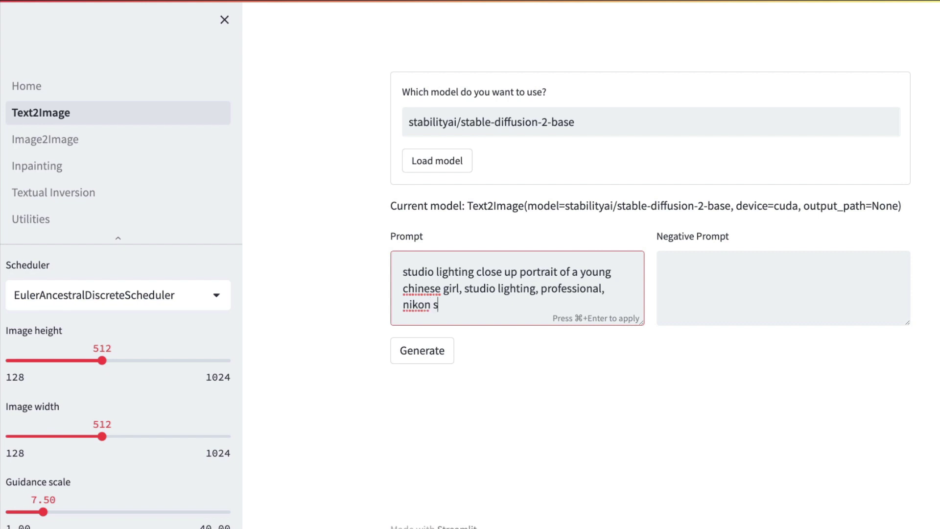
Set the negative prompt to 'ugly, deformed, cartoonish' and generate the portrait
{"action": "left_click", "coordinate": [839, 285]}
{"action": "type", "text": "ugly"}
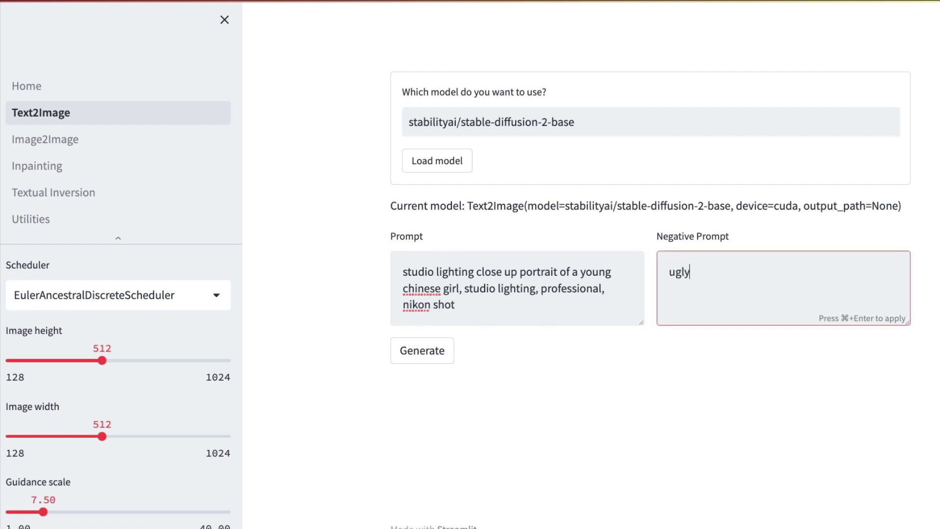
{"action": "type", "text": ", deformed, cartoonish"}
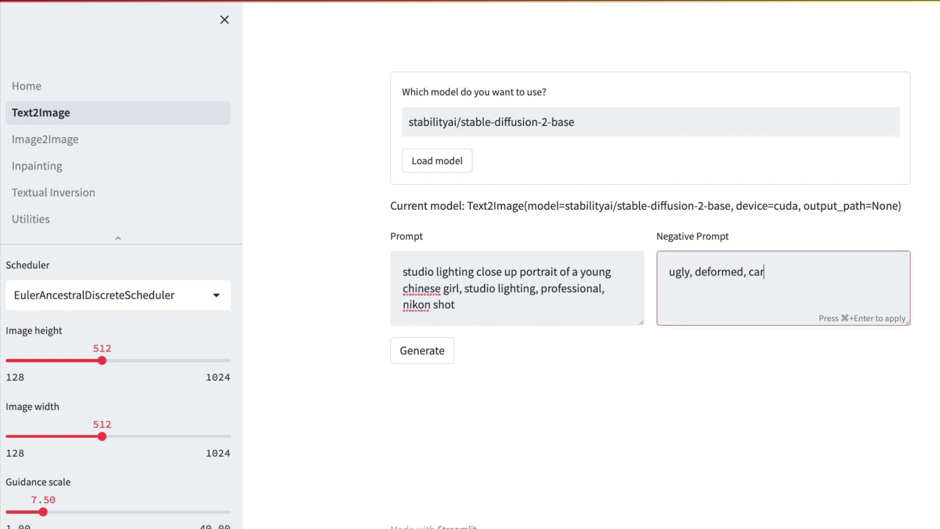
{"action": "left_click", "coordinate": [438, 355]}
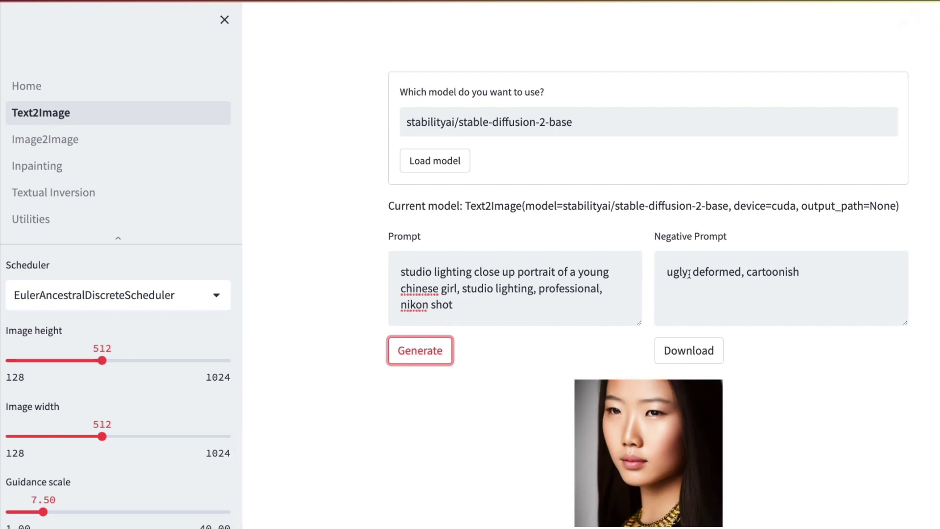
Save the generated portrait as new_img.png, accepting the .zip extension
{"action": "right_click", "coordinate": [641, 428]}
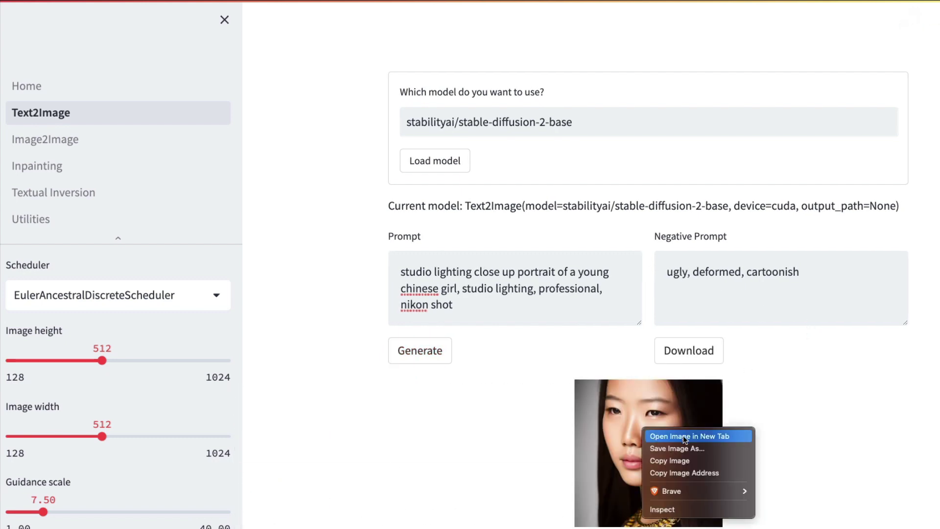
{"action": "left_click", "coordinate": [863, 369]}
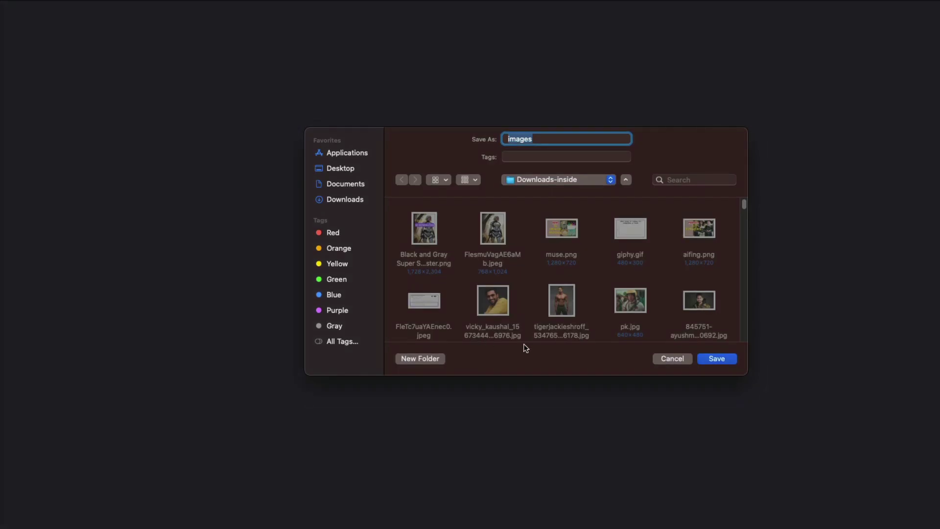
{"action": "type", "text": "new_img.png"}
{"action": "key", "text": "Return"}
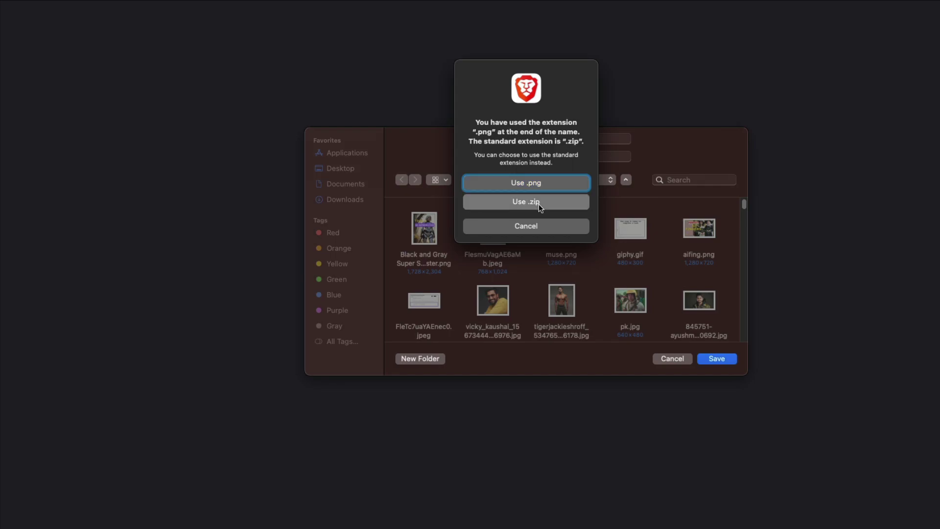
{"action": "left_click", "coordinate": [539, 204]}
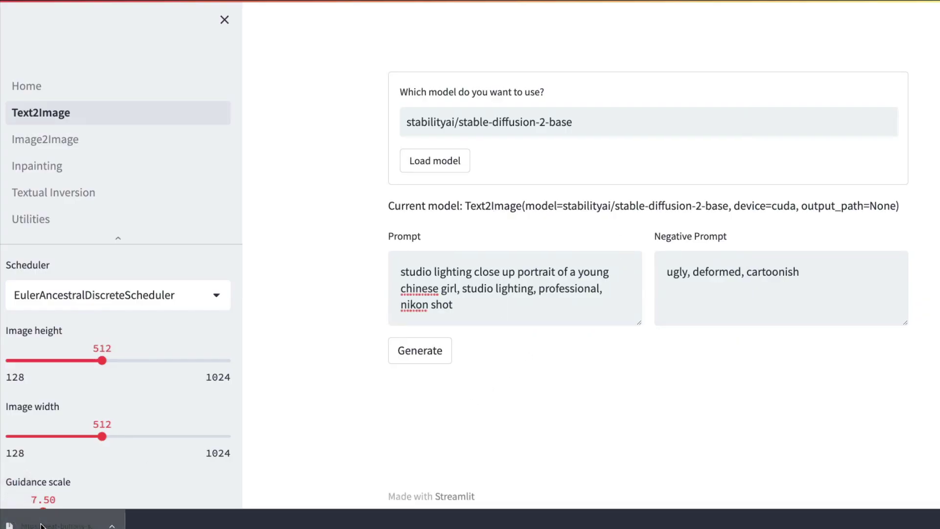
Dismiss the download bar and upload 1.png into the Utilities page's ImageInfo tool
{"action": "left_click", "coordinate": [40, 520]}
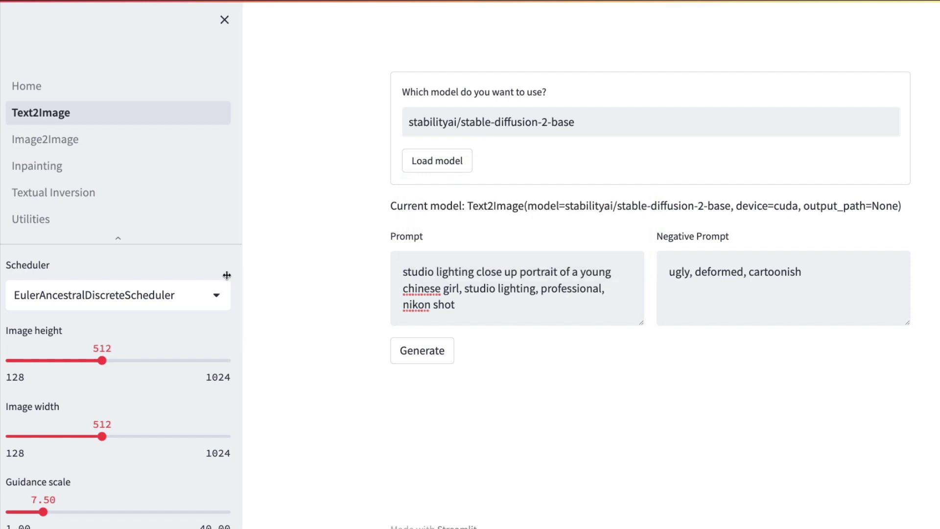
{"action": "left_click", "coordinate": [49, 229]}
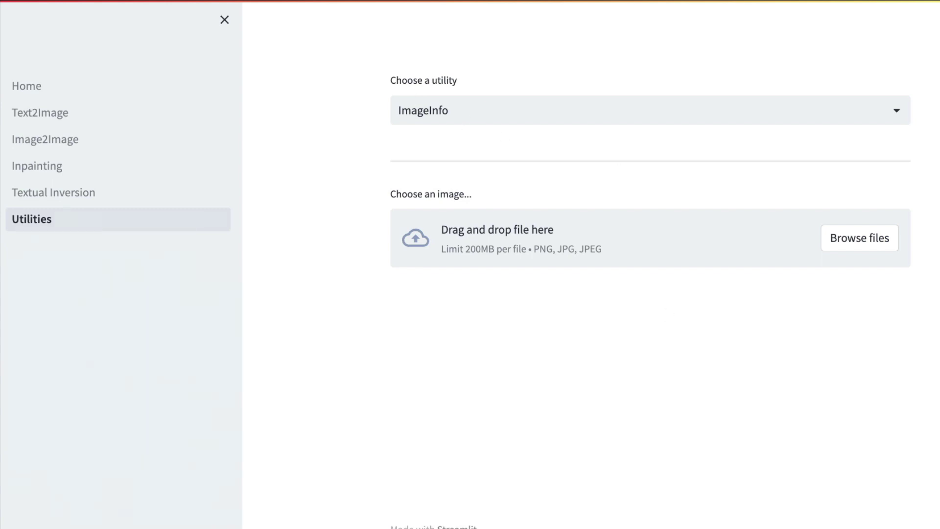
{"action": "left_click_drag", "start_coordinate": [492, 88], "coordinate": [829, 237]}
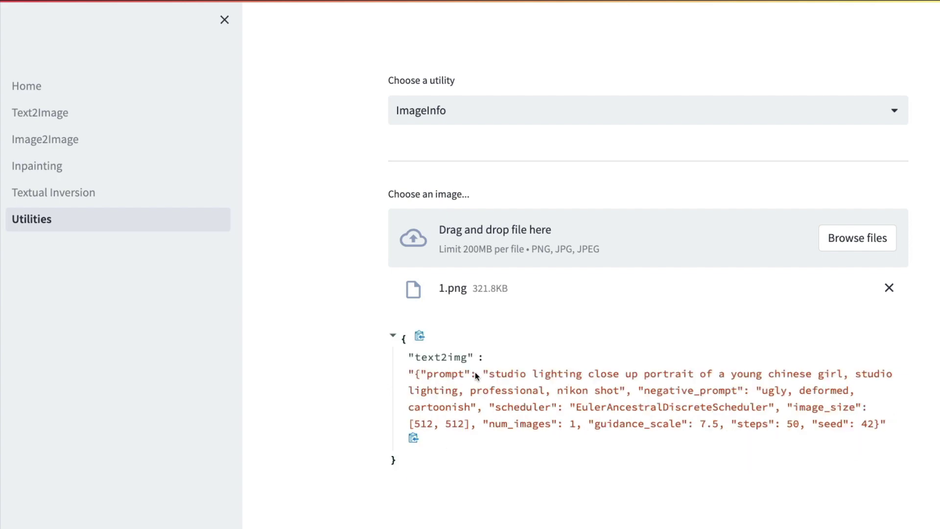
Review the stored prompt, scheduler, size, guidance, steps and seed, keeping ImageInfo selected
{"action": "scroll", "coordinate": [623, 380], "scroll_direction": "down", "scroll_amount": 10}
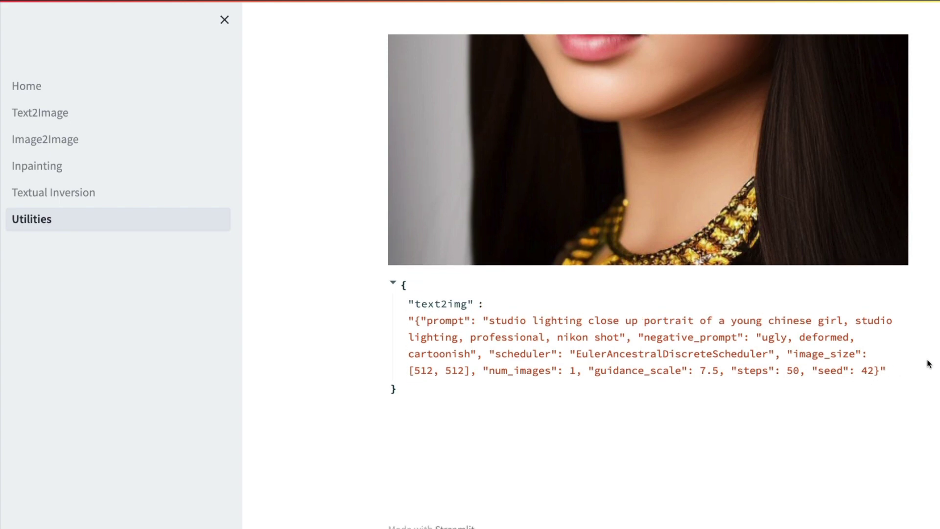
{"action": "scroll", "coordinate": [929, 364], "scroll_direction": "up", "scroll_amount": 10}
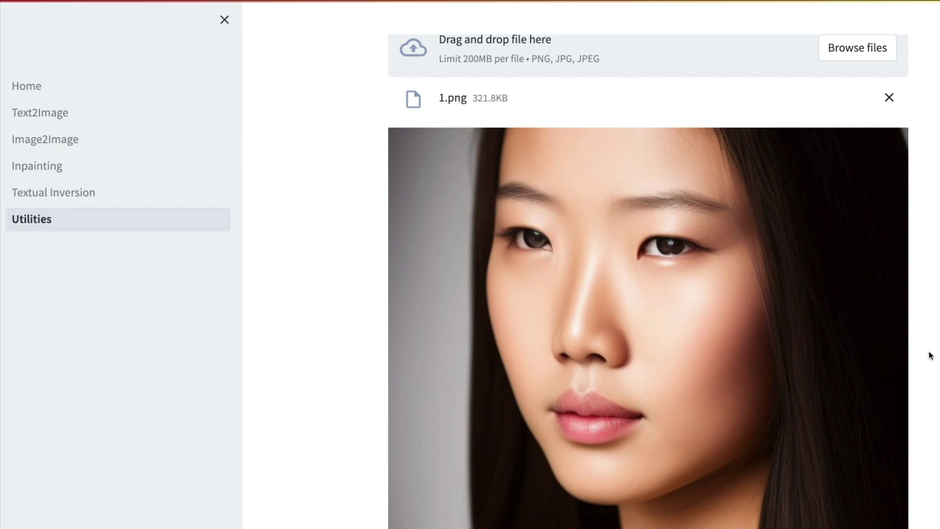
{"action": "scroll", "coordinate": [485, 178], "scroll_direction": "up", "scroll_amount": 4}
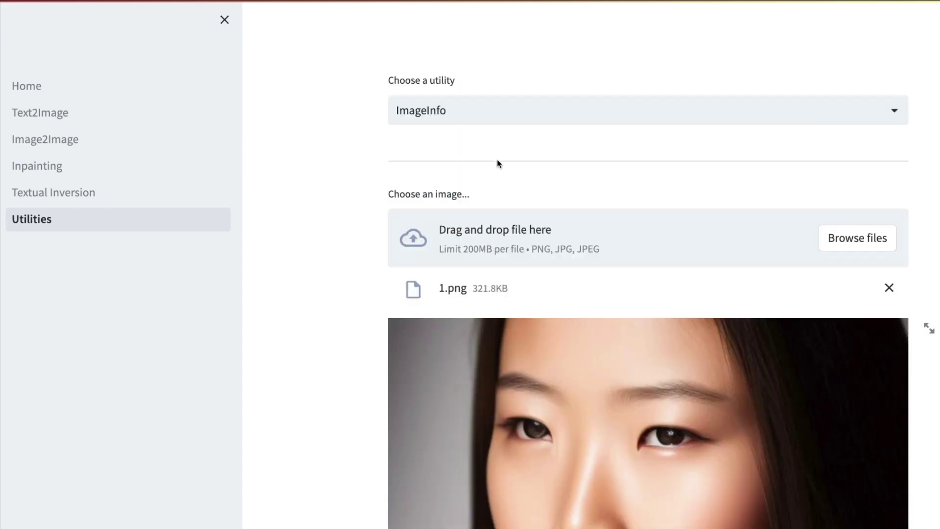
{"action": "left_click", "coordinate": [454, 121]}
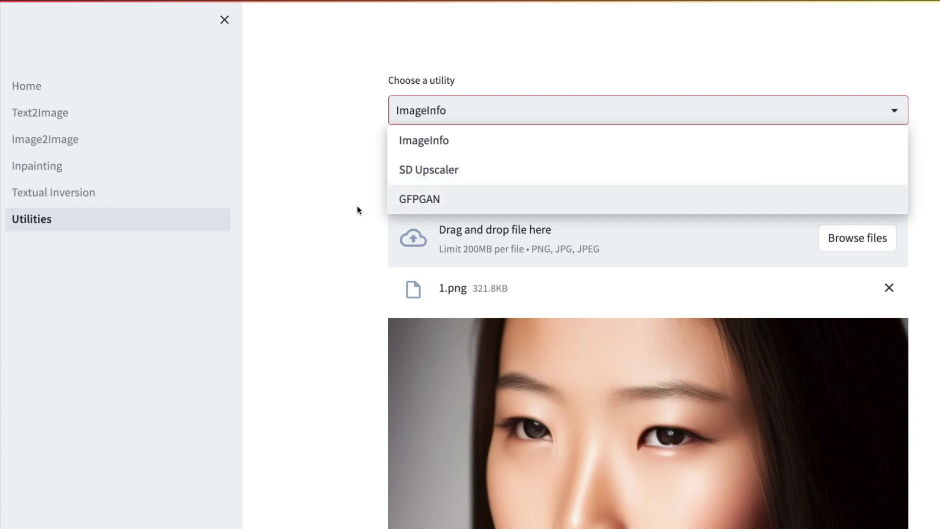
{"action": "left_click", "coordinate": [327, 208]}
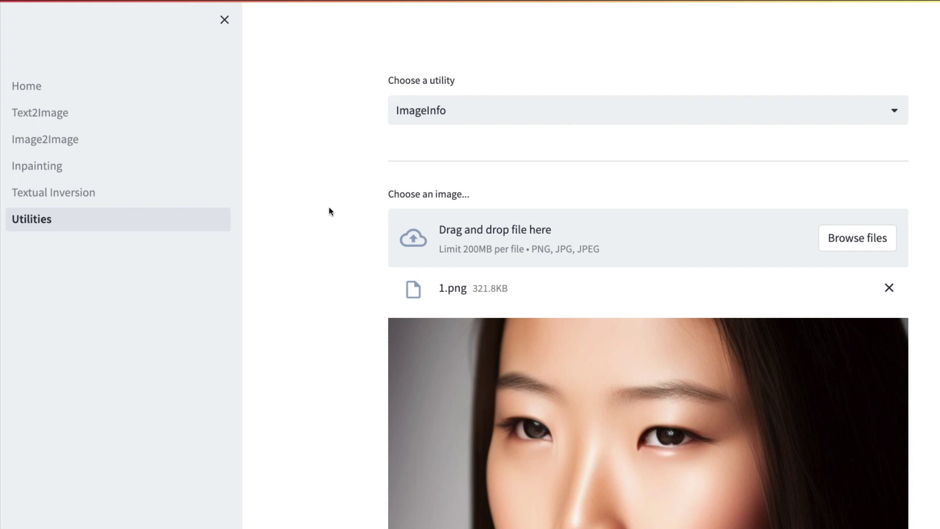
Go through Image2Image to the Inpainting page with runwayml/stable-diffusion-inpainting loaded
{"action": "left_click", "coordinate": [120, 147]}
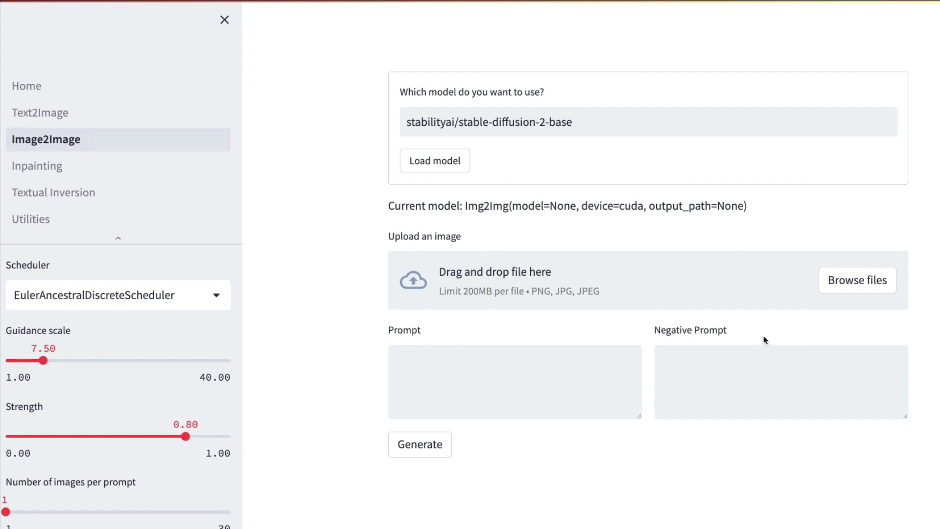
{"action": "left_click", "coordinate": [57, 168]}
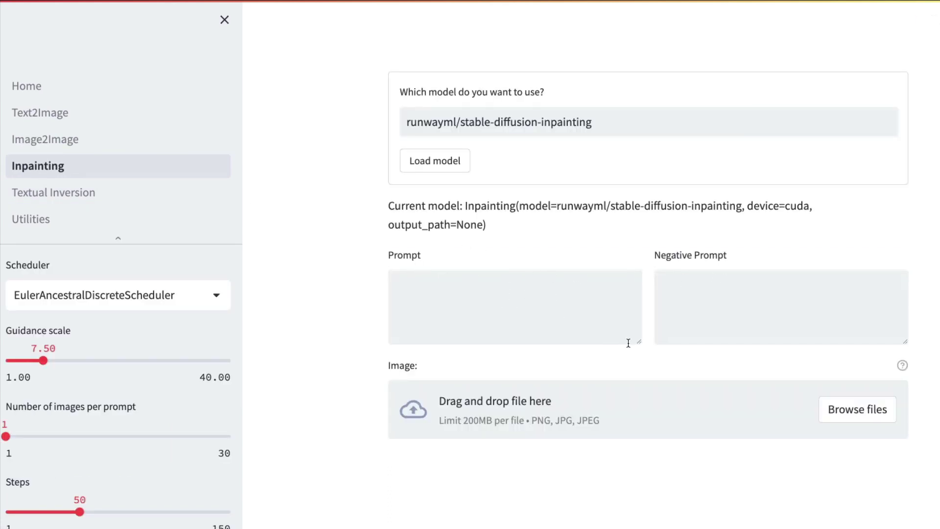
Upload the portrait 1.png as the inpainting image
{"action": "left_click_drag", "start_coordinate": [938, 392], "coordinate": [827, 414]}
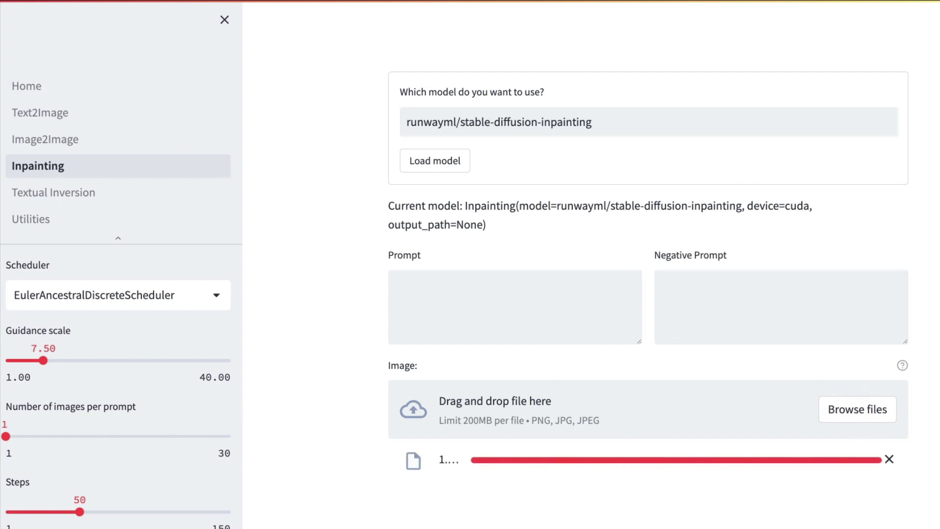
{"action": "scroll", "coordinate": [648, 259], "scroll_direction": "down", "scroll_amount": 3}
{"action": "scroll", "coordinate": [648, 265], "scroll_direction": "down", "scroll_amount": 3}
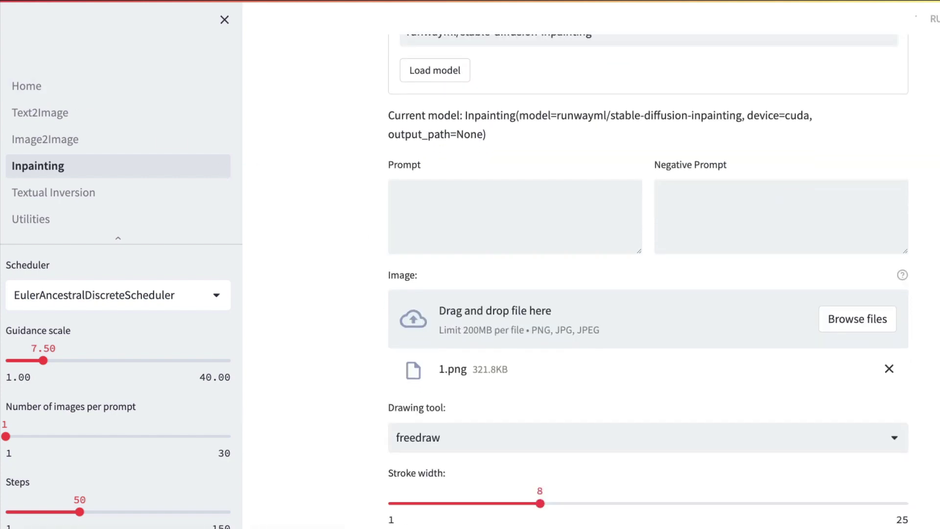
{"action": "scroll", "coordinate": [648, 264], "scroll_direction": "down", "scroll_amount": 2}
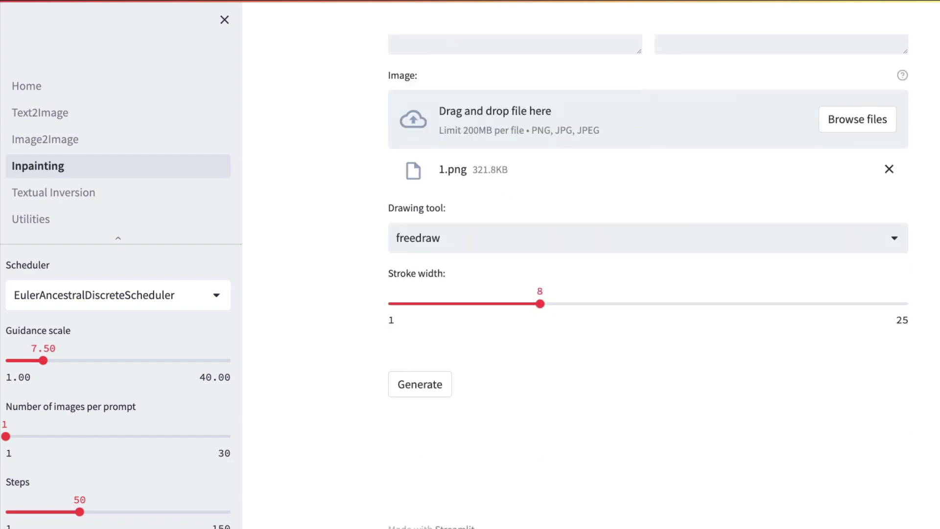
{"action": "scroll", "coordinate": [356, 299], "scroll_direction": "down", "scroll_amount": 1}
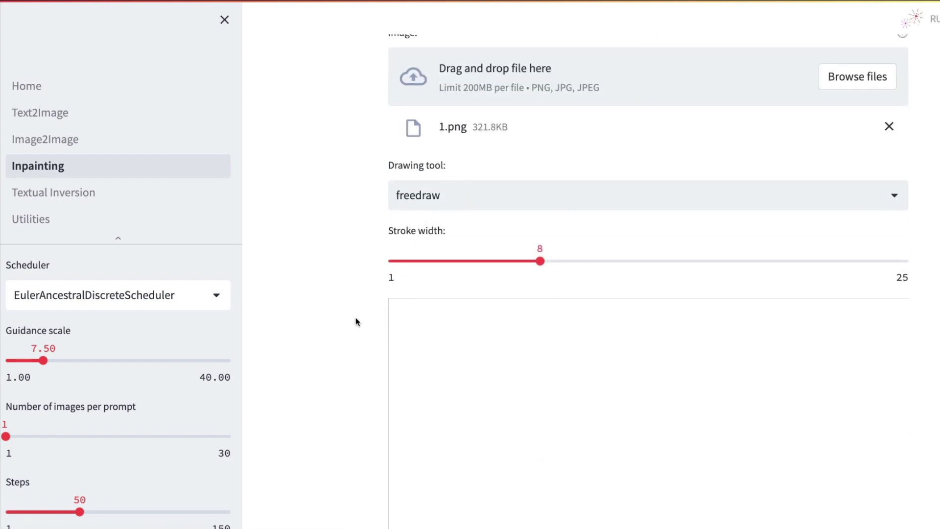
Switch the drawing tool from freedraw to circle and mask the nose with a white circle
{"action": "left_click", "coordinate": [493, 207]}
{"action": "left_click", "coordinate": [345, 189]}
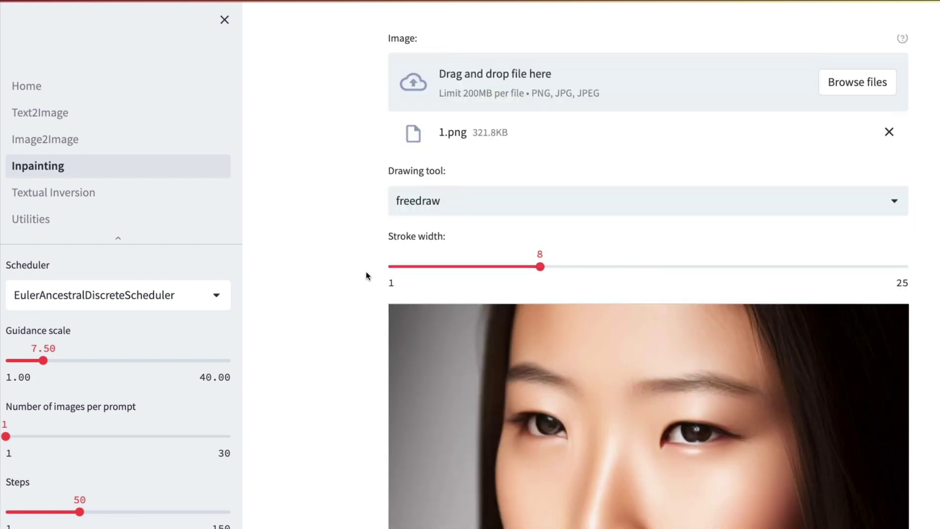
{"action": "left_click", "coordinate": [444, 206]}
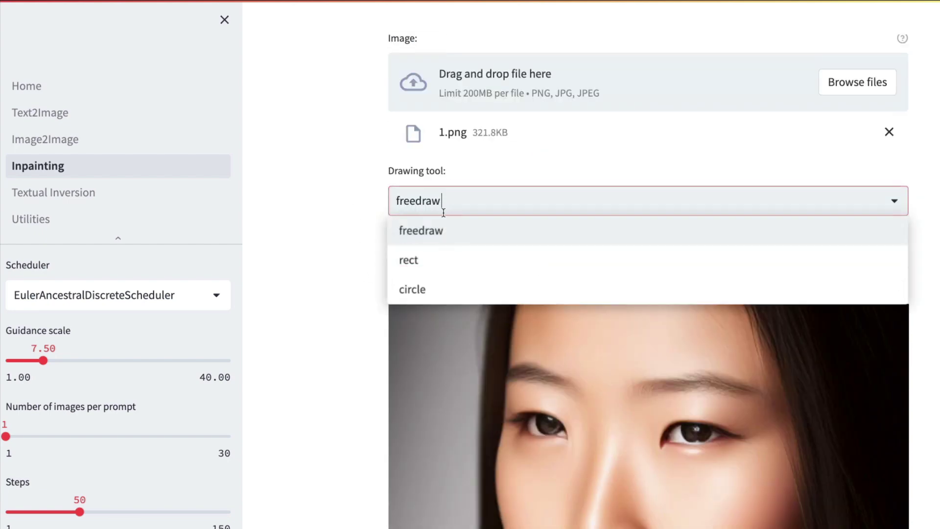
{"action": "left_click", "coordinate": [420, 289]}
{"action": "scroll", "coordinate": [319, 273], "scroll_direction": "down", "scroll_amount": 5}
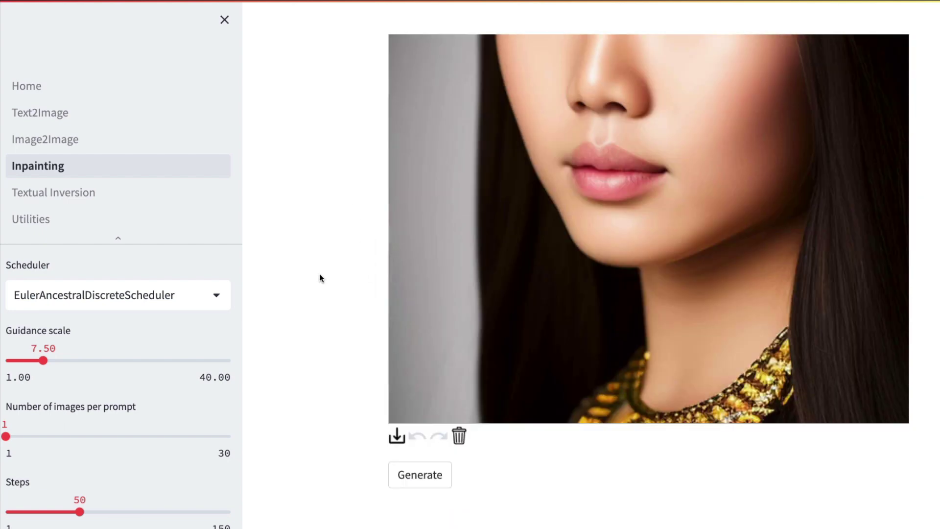
{"action": "scroll", "coordinate": [336, 276], "scroll_direction": "up", "scroll_amount": 1}
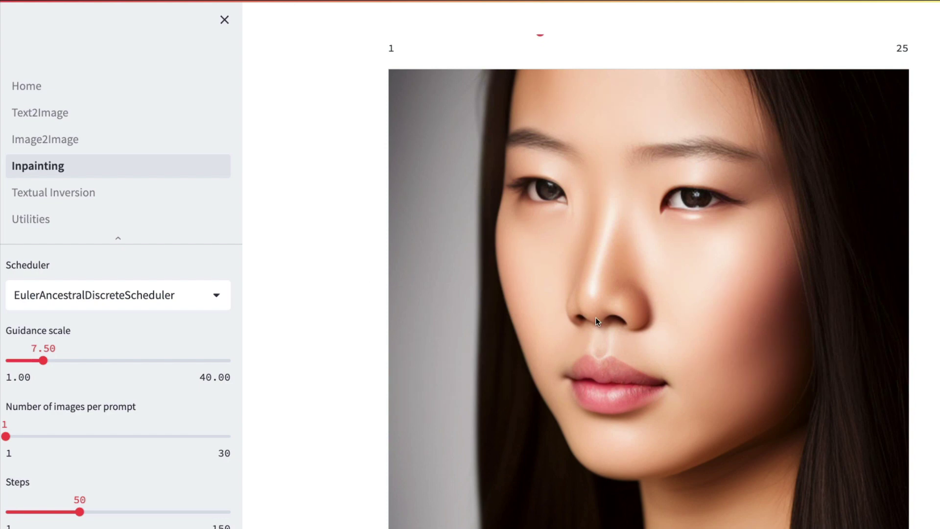
{"action": "mouse_move", "coordinate": [596, 316]}
{"action": "left_mouse_down"}
{"action": "mouse_move", "coordinate": [668, 329]}
{"action": "mouse_move", "coordinate": [662, 316]}
{"action": "mouse_move", "coordinate": [667, 324]}
{"action": "left_mouse_up"}
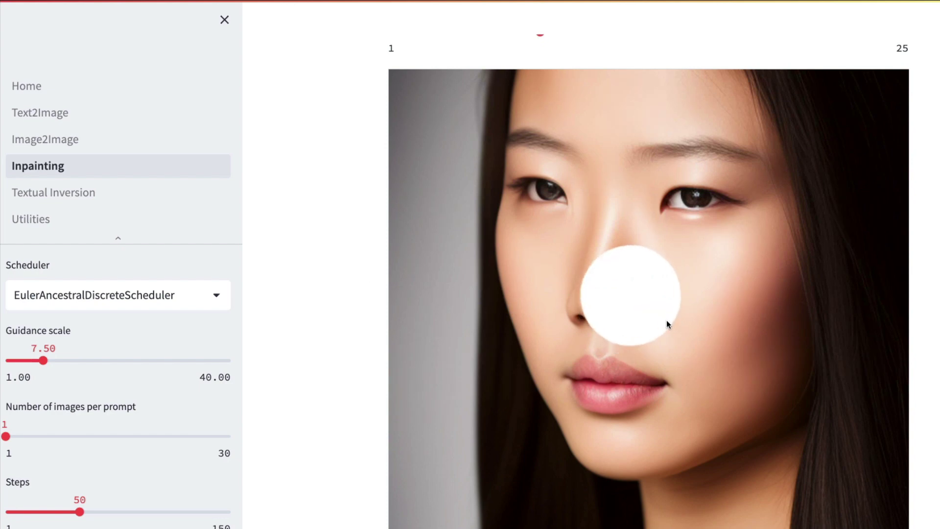
{"action": "scroll", "coordinate": [360, 247], "scroll_direction": "up", "scroll_amount": 7}
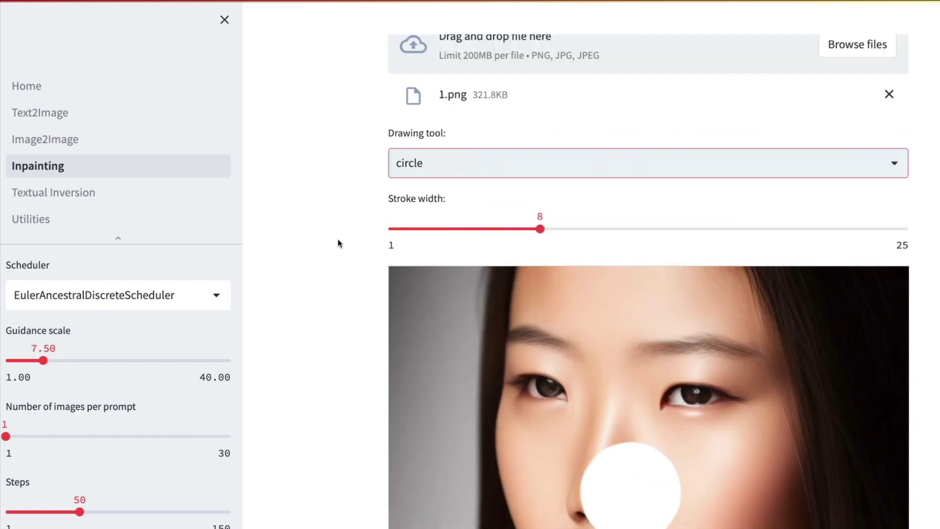
{"action": "scroll", "coordinate": [338, 264], "scroll_direction": "up", "scroll_amount": 15}
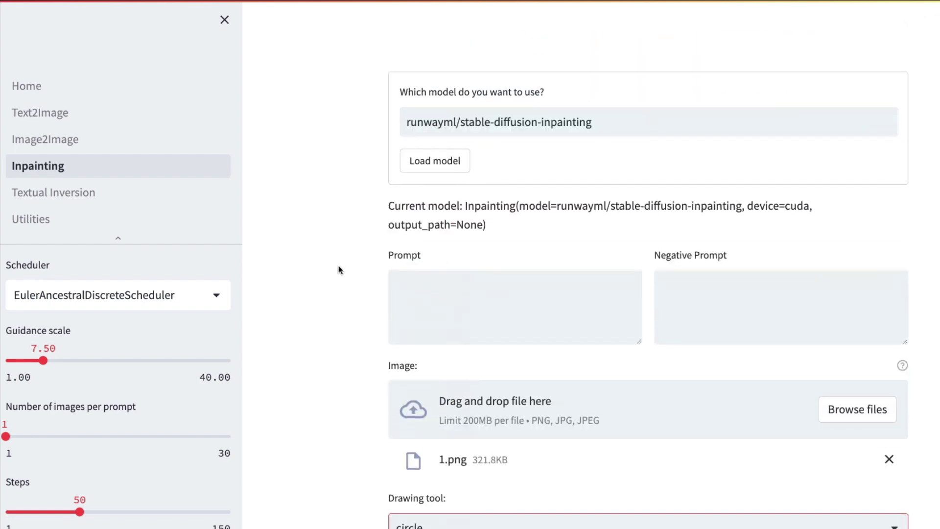
Set the prompt to 'beautiful diamond nose ring' and the negative prompt to 'cartoonish'
{"action": "left_click", "coordinate": [440, 300]}
{"action": "type", "text": "nose ring"}
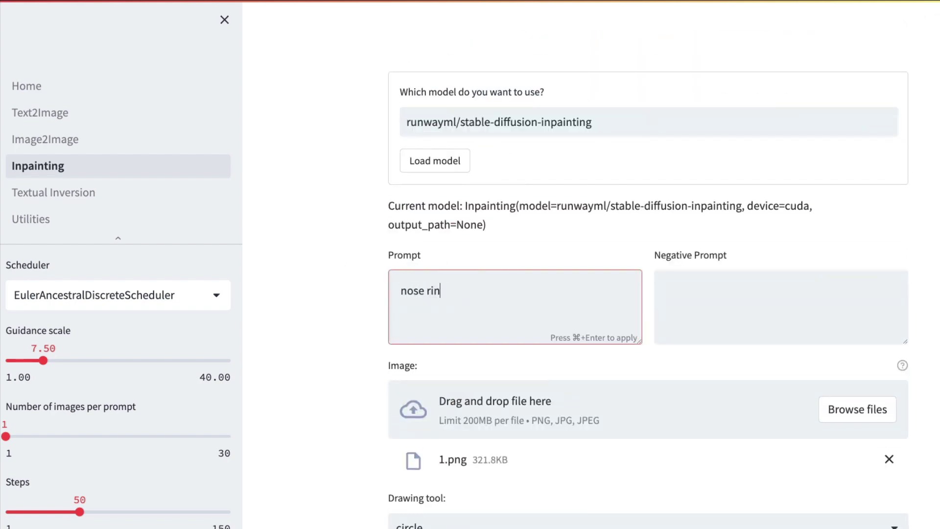
{"action": "left_click", "coordinate": [401, 291]}
{"action": "type", "text": "beautiful diamo"}
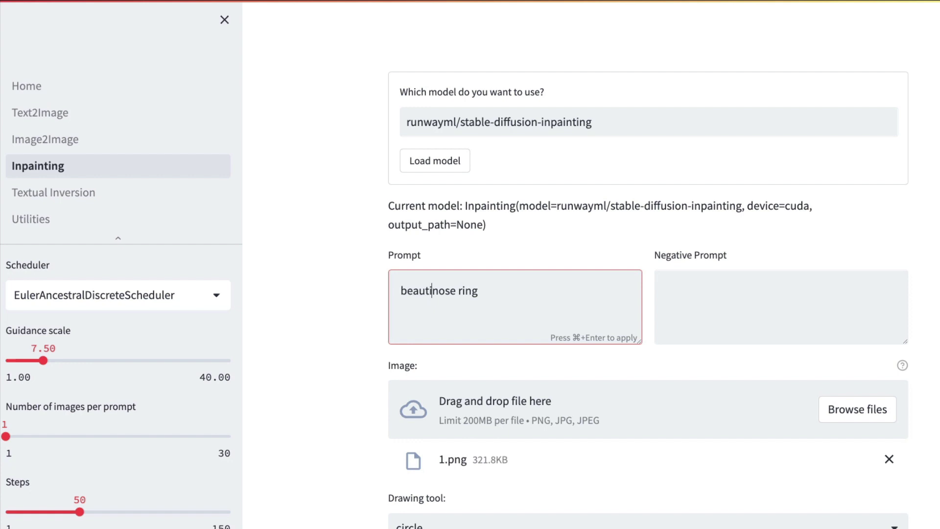
{"action": "type", "text": "nd"}
{"action": "left_click", "coordinate": [748, 290]}
{"action": "type", "text": "cart"}
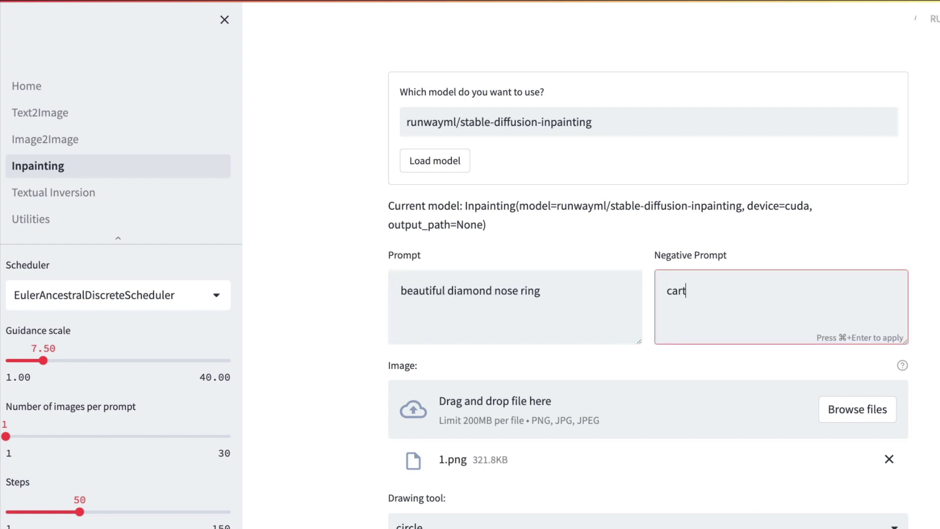
{"action": "type", "text": "oonish"}
Run the inpainting on the masked nose, review the result, then go to Image2Image
{"action": "scroll", "coordinate": [480, 299], "scroll_direction": "down", "scroll_amount": 10}
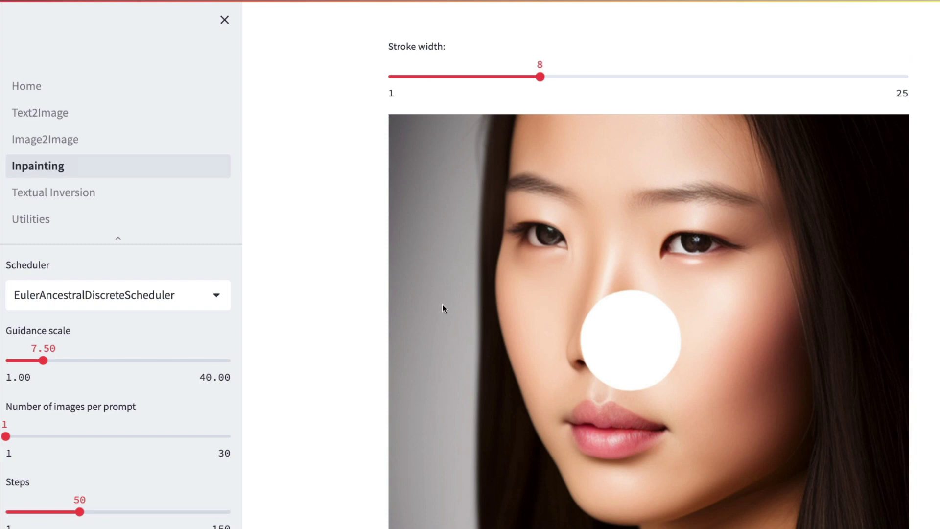
{"action": "left_click", "coordinate": [419, 380]}
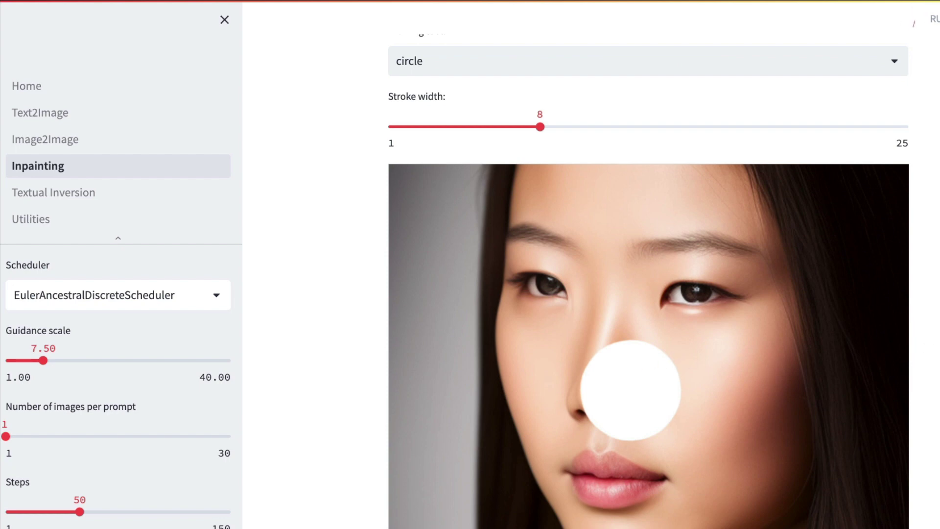
{"action": "scroll", "coordinate": [932, 348], "scroll_direction": "down", "scroll_amount": 9}
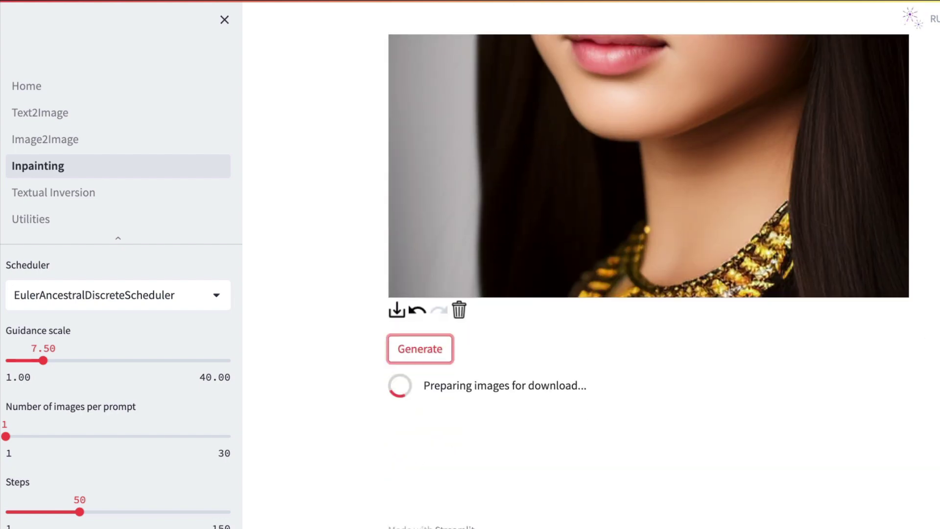
{"action": "scroll", "coordinate": [931, 343], "scroll_direction": "down", "scroll_amount": 3}
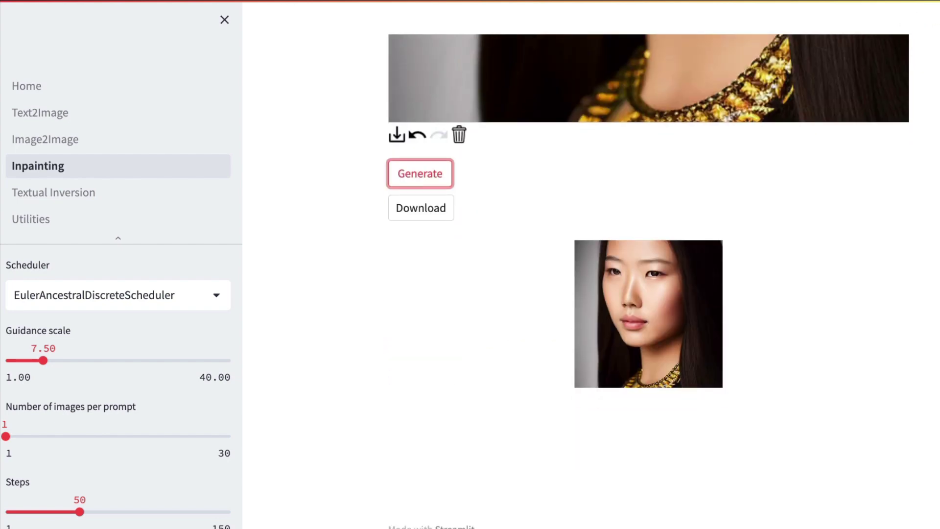
{"action": "scroll", "coordinate": [800, 347], "scroll_direction": "up", "scroll_amount": 10}
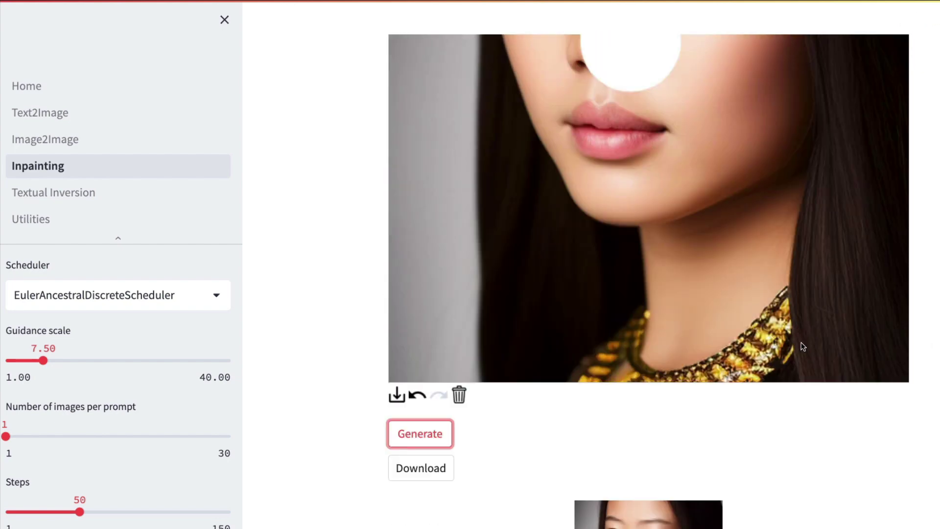
{"action": "scroll", "coordinate": [800, 347], "scroll_direction": "down", "scroll_amount": 10}
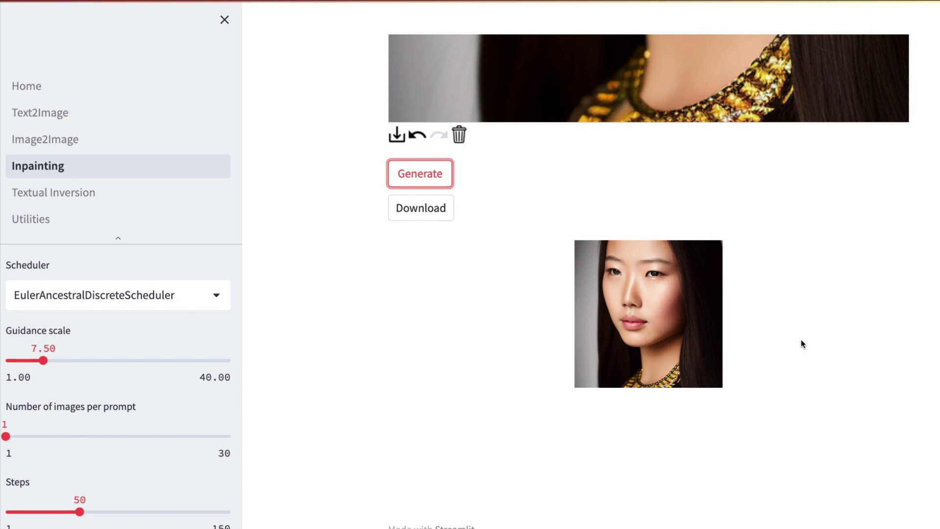
{"action": "scroll", "coordinate": [648, 319], "scroll_direction": "up", "scroll_amount": 10}
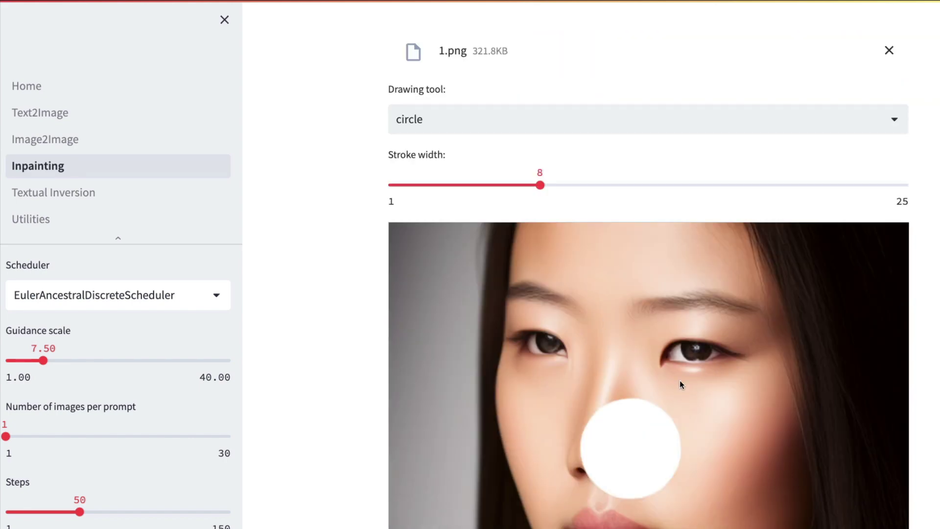
{"action": "left_click", "coordinate": [64, 141]}
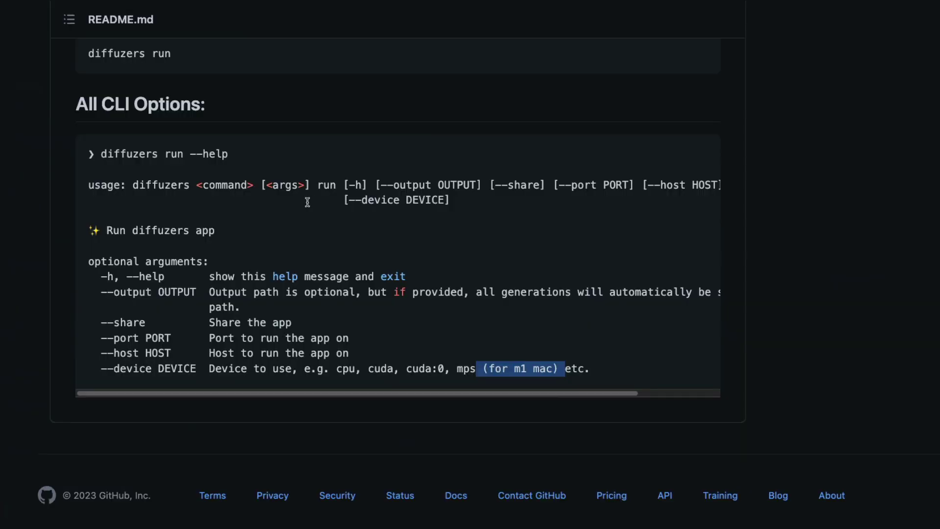
Scroll the README to All CLI Options and highlight the cpu and cuda --device values
{"action": "scroll", "coordinate": [306, 201], "scroll_direction": "up", "scroll_amount": 20}
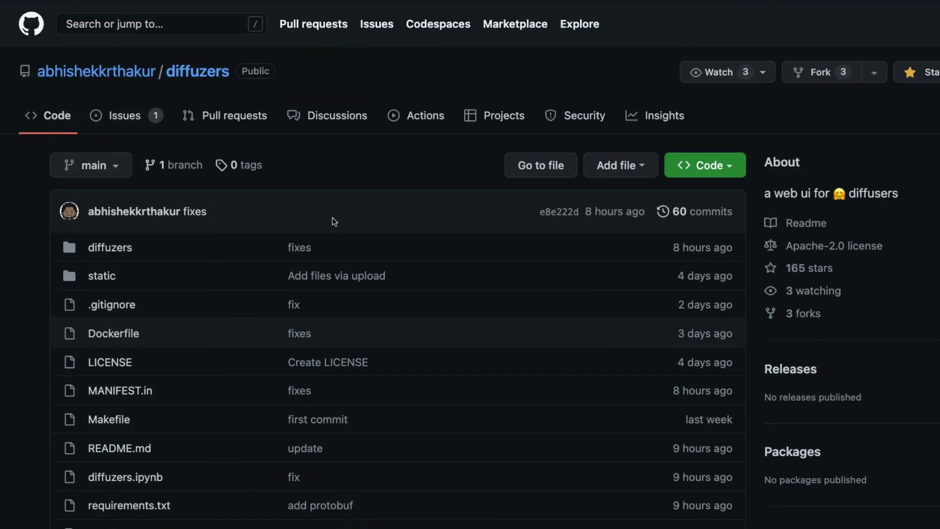
{"action": "scroll", "coordinate": [333, 221], "scroll_direction": "down", "scroll_amount": 20}
{"action": "scroll", "coordinate": [333, 223], "scroll_direction": "up", "scroll_amount": 5}
{"action": "scroll", "coordinate": [300, 237], "scroll_direction": "down", "scroll_amount": 4}
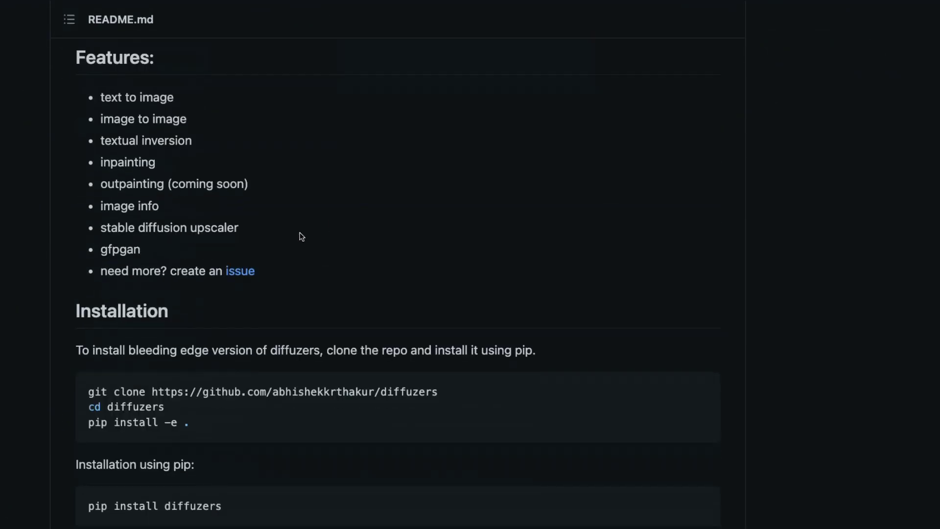
{"action": "scroll", "coordinate": [304, 193], "scroll_direction": "down", "scroll_amount": 4}
{"action": "scroll", "coordinate": [160, 194], "scroll_direction": "up", "scroll_amount": 1}
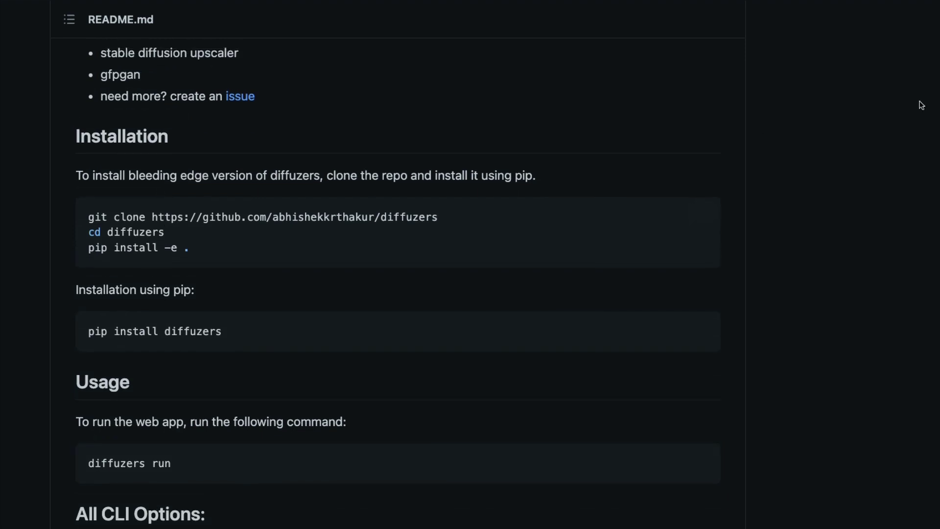
{"action": "scroll", "coordinate": [590, 229], "scroll_direction": "down", "scroll_amount": 6}
{"action": "scroll", "coordinate": [590, 234], "scroll_direction": "down", "scroll_amount": 2}
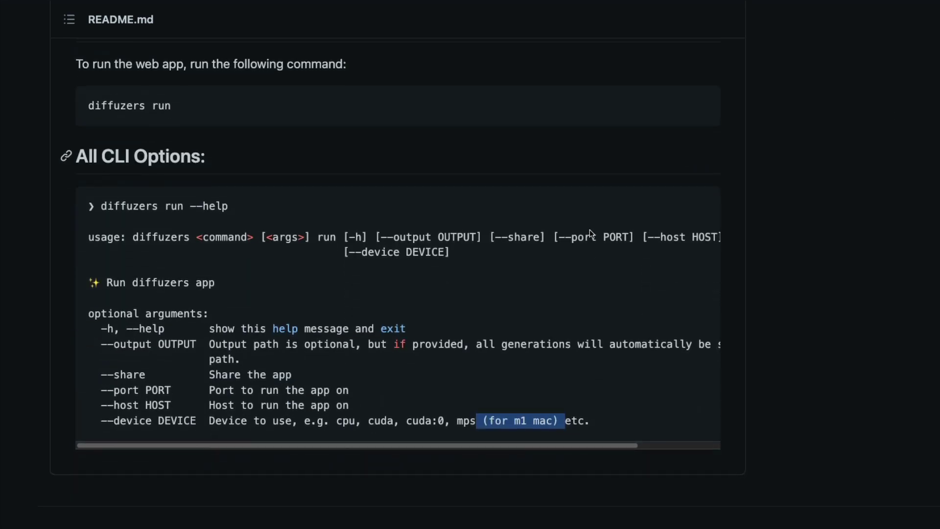
{"action": "left_click", "coordinate": [347, 420]}
{"action": "double_click", "coordinate": [346, 421]}
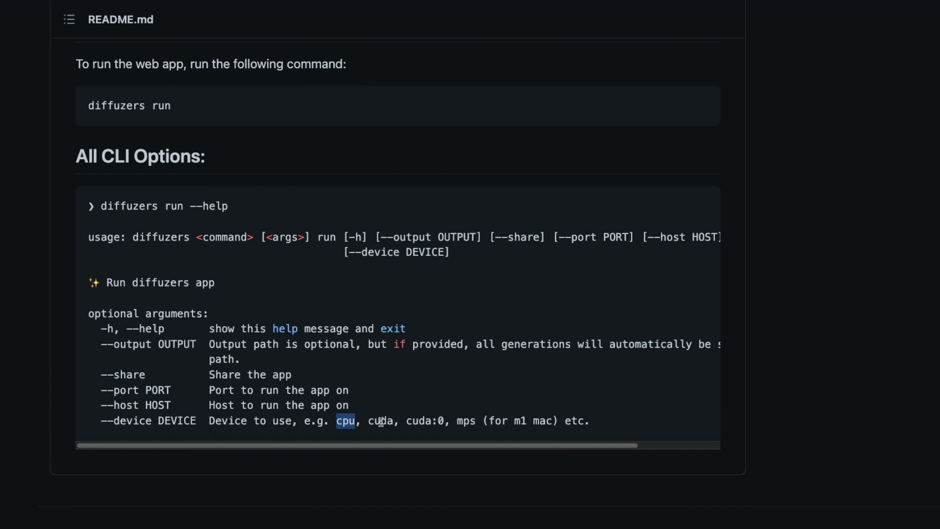
{"action": "double_click", "coordinate": [381, 421]}
Scroll back up to the top of the diffuzers README
{"action": "scroll", "coordinate": [451, 388], "scroll_direction": "up", "scroll_amount": 8}
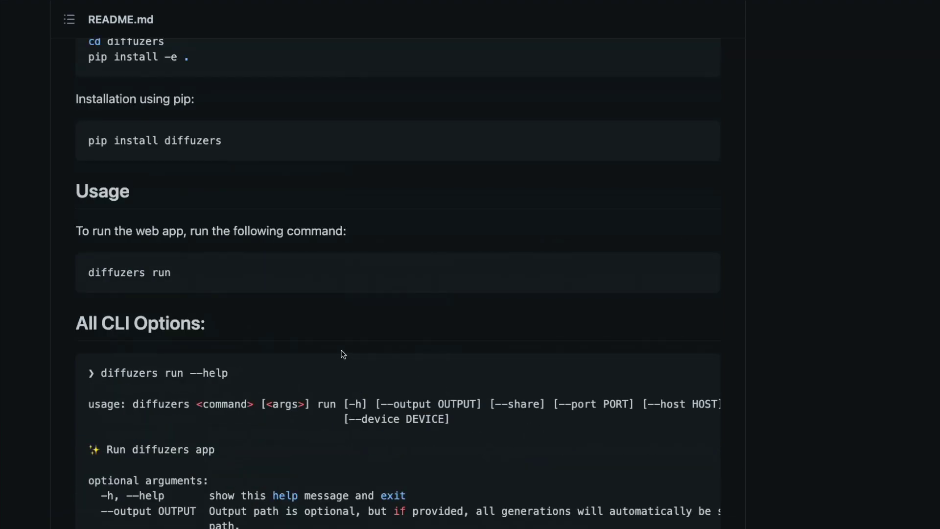
{"action": "scroll", "coordinate": [341, 353], "scroll_direction": "up", "scroll_amount": 6}
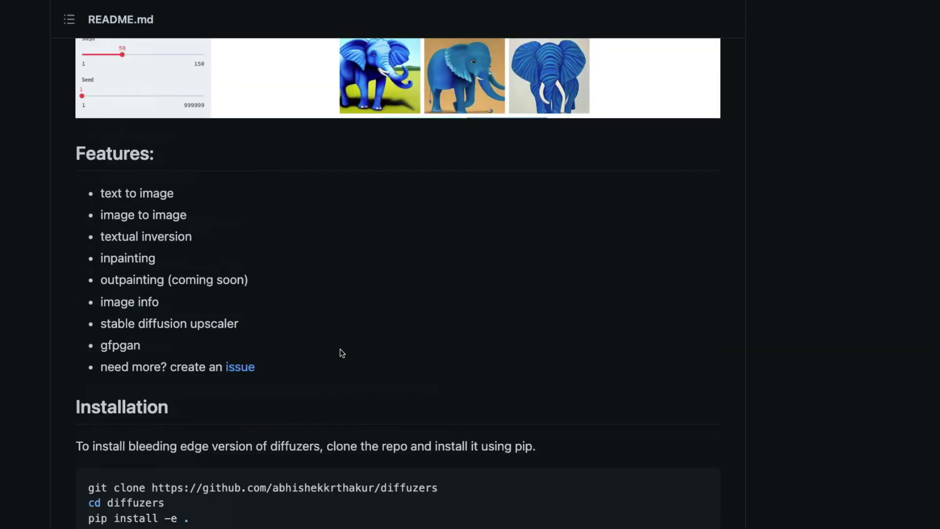
{"action": "scroll", "coordinate": [342, 352], "scroll_direction": "up", "scroll_amount": 15}
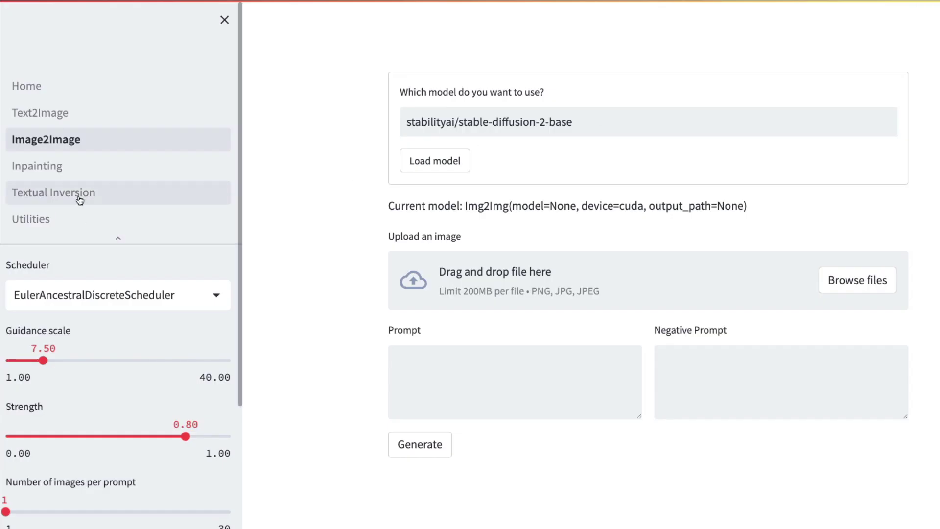
On Textual Inversion, highlight the axe-tattoo embeddings URL and CompVis/stable-diffusion-v1-4, then go Home
{"action": "left_click", "coordinate": [76, 196]}
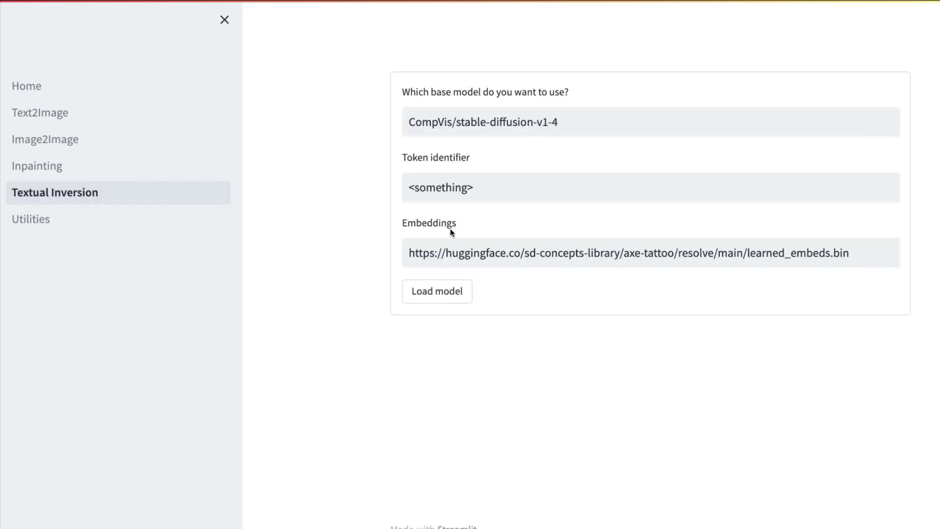
{"action": "left_click_drag", "start_coordinate": [866, 255], "coordinate": [362, 260]}
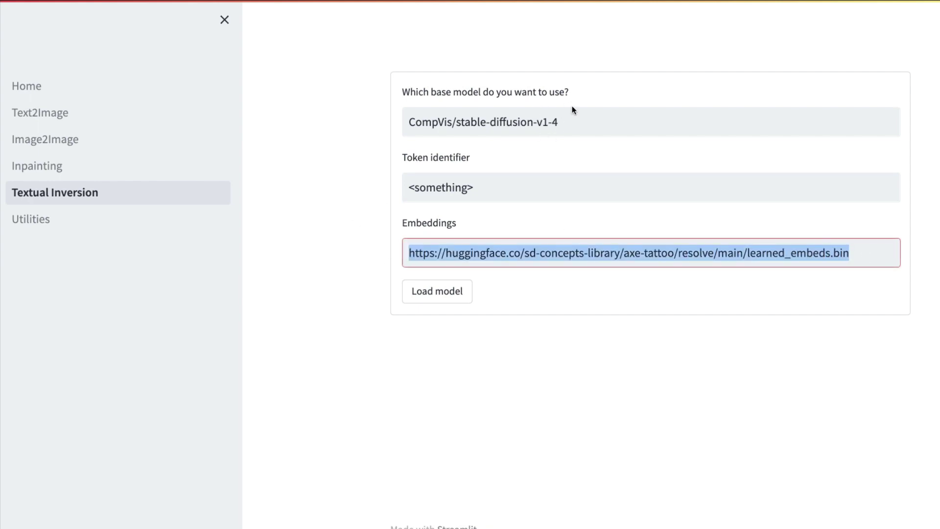
{"action": "left_click_drag", "start_coordinate": [567, 124], "coordinate": [254, 121]}
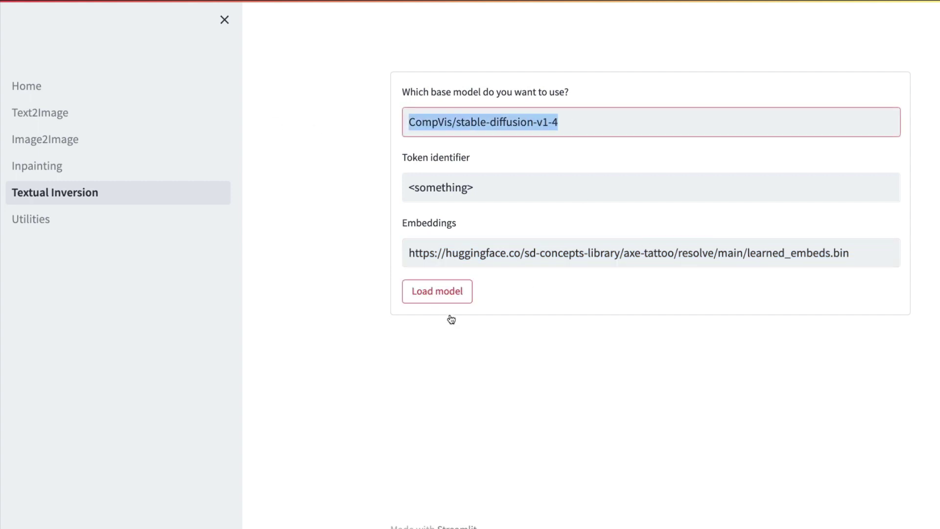
{"action": "left_click", "coordinate": [73, 87]}
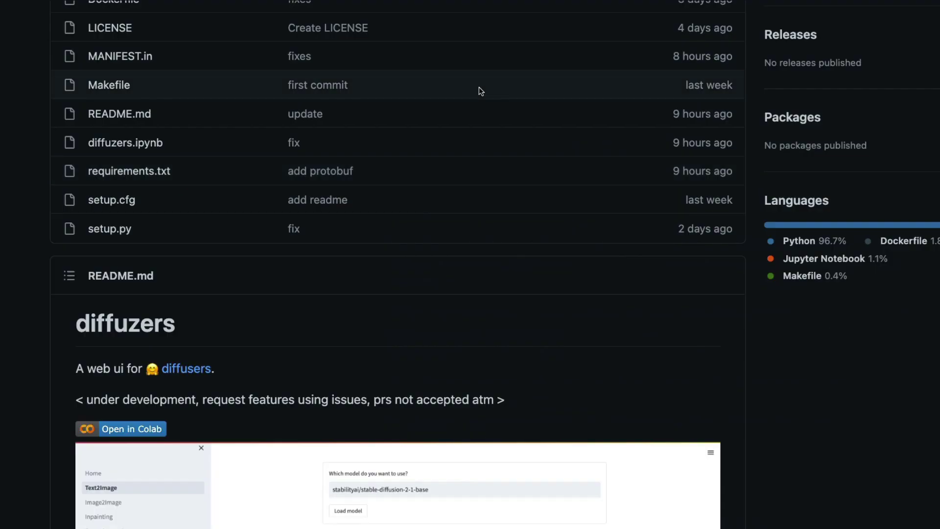
Scroll the diffuzers GitHub repository page to its file list and README introduction
{"action": "scroll", "coordinate": [480, 83], "scroll_direction": "up", "scroll_amount": 7}
{"action": "scroll", "coordinate": [150, 346], "scroll_direction": "down", "scroll_amount": 5}
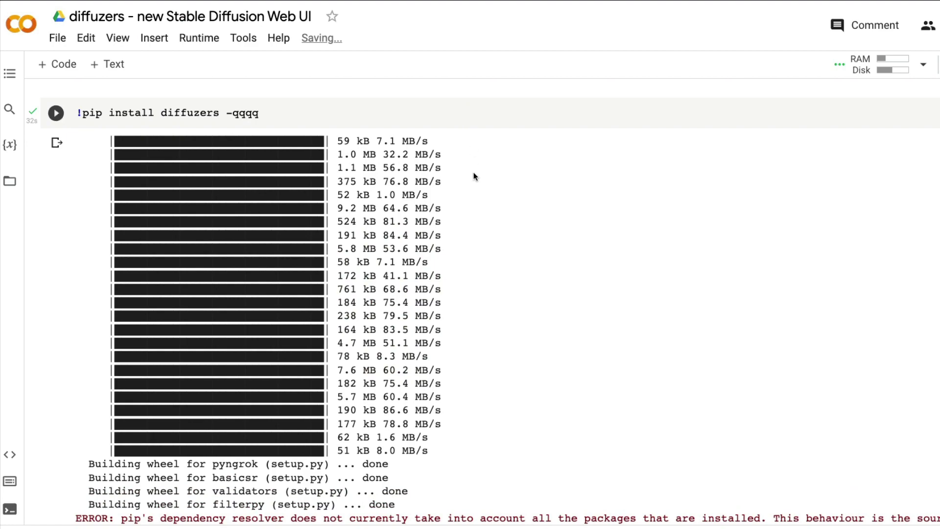
Scroll the Colab cell output running diffuzers on port 10000 through localtunnel
{"action": "scroll", "coordinate": [474, 185], "scroll_direction": "down", "scroll_amount": 2}
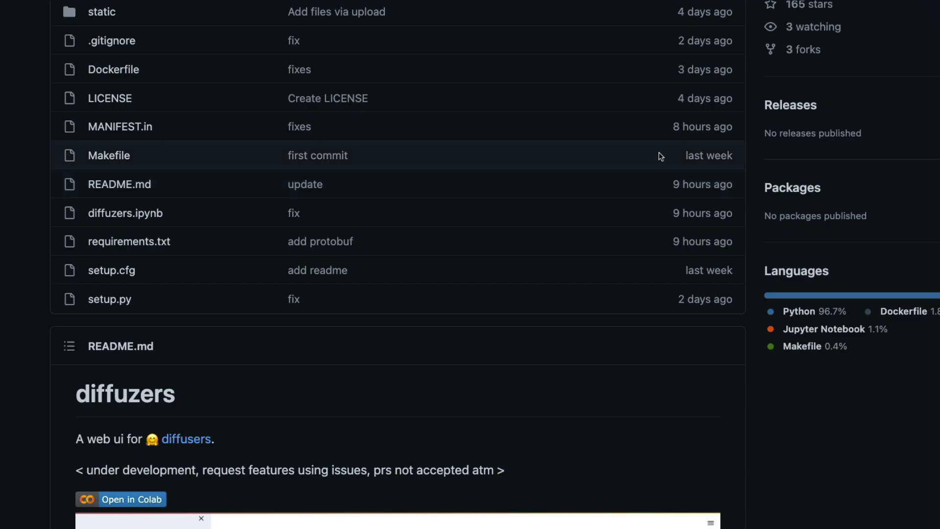
Select part of the README's 'A web ui for diffusers' heading, then clear the selection
{"action": "left_click_drag", "start_coordinate": [126, 397], "coordinate": [147, 396]}
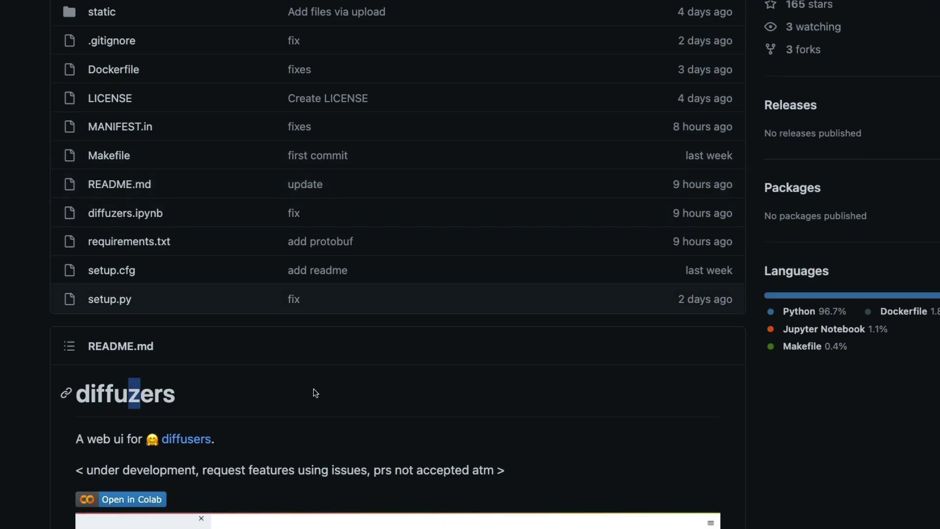
{"action": "left_click", "coordinate": [382, 394]}
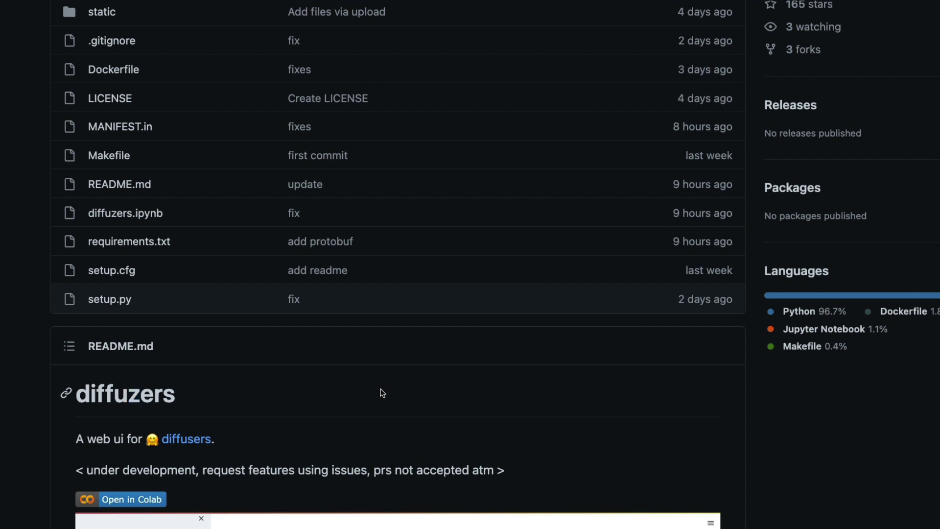